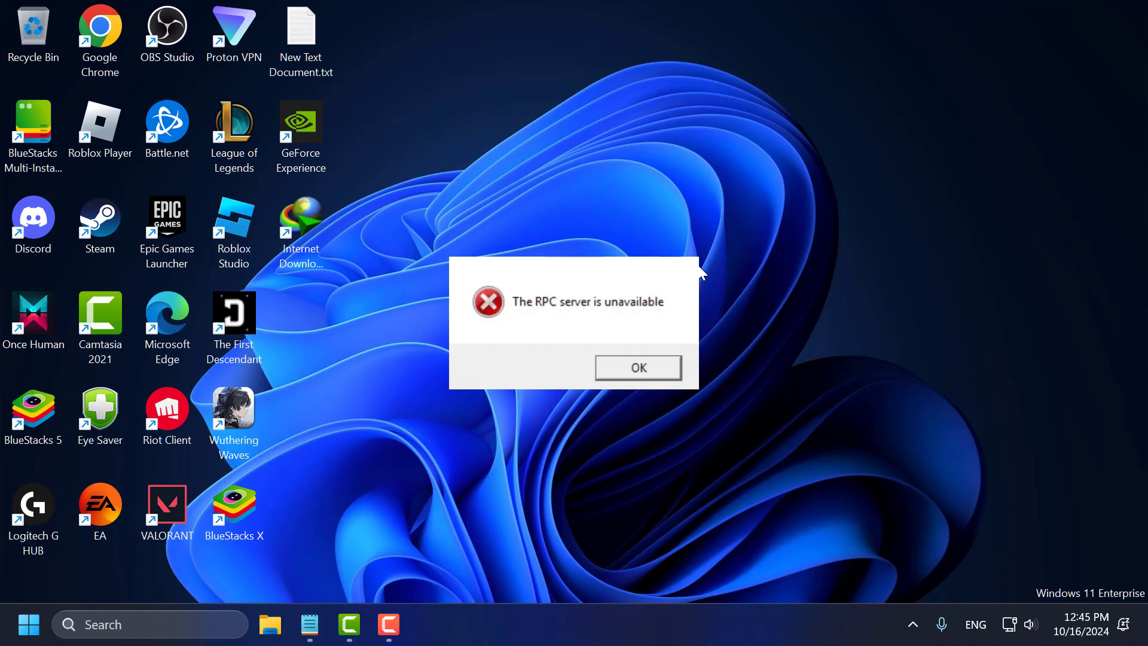
# - Dismiss the 'The RPC server is unavailable' error dialog on the desktop
pyautogui.press('Return')
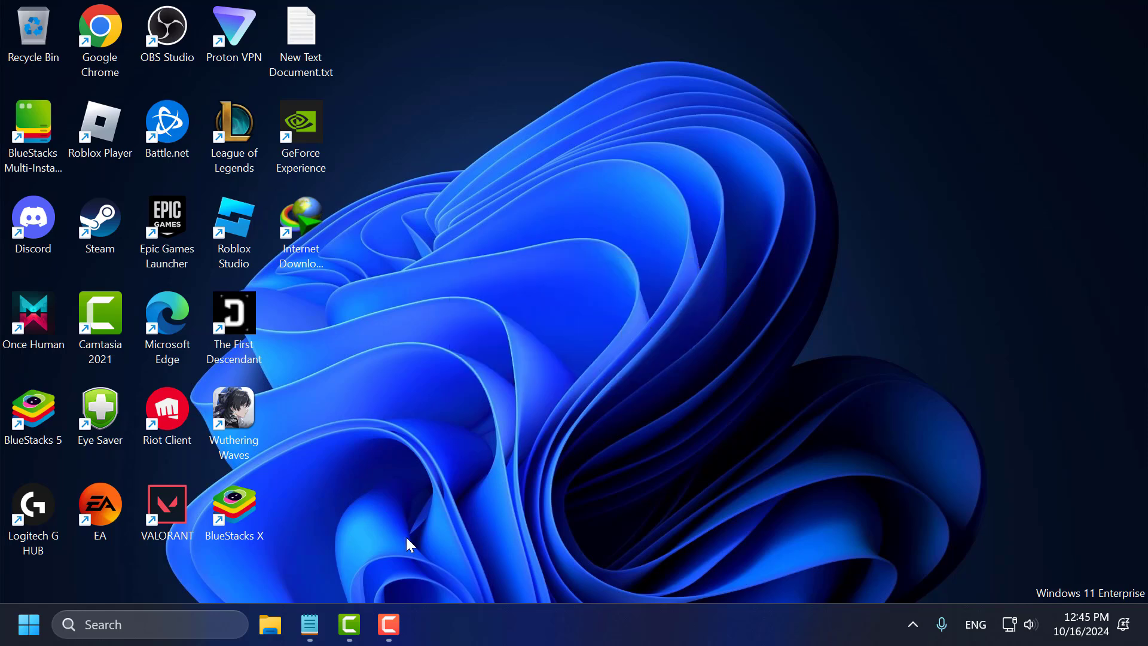
# - Run services.msc from the Run dialog to open the Services console
pyautogui.click(211, 621)
pyautogui.write('settings')
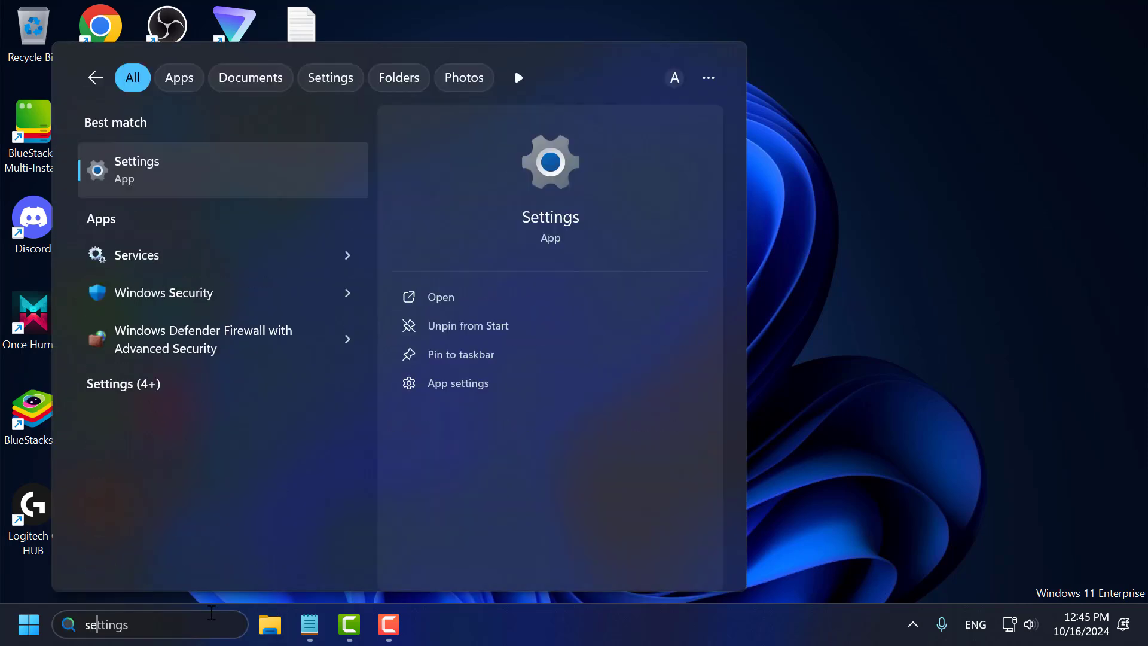
pyautogui.hotkey('ctrl', 'a')
pyautogui.press('BackSpace')
pyautogui.write('run')
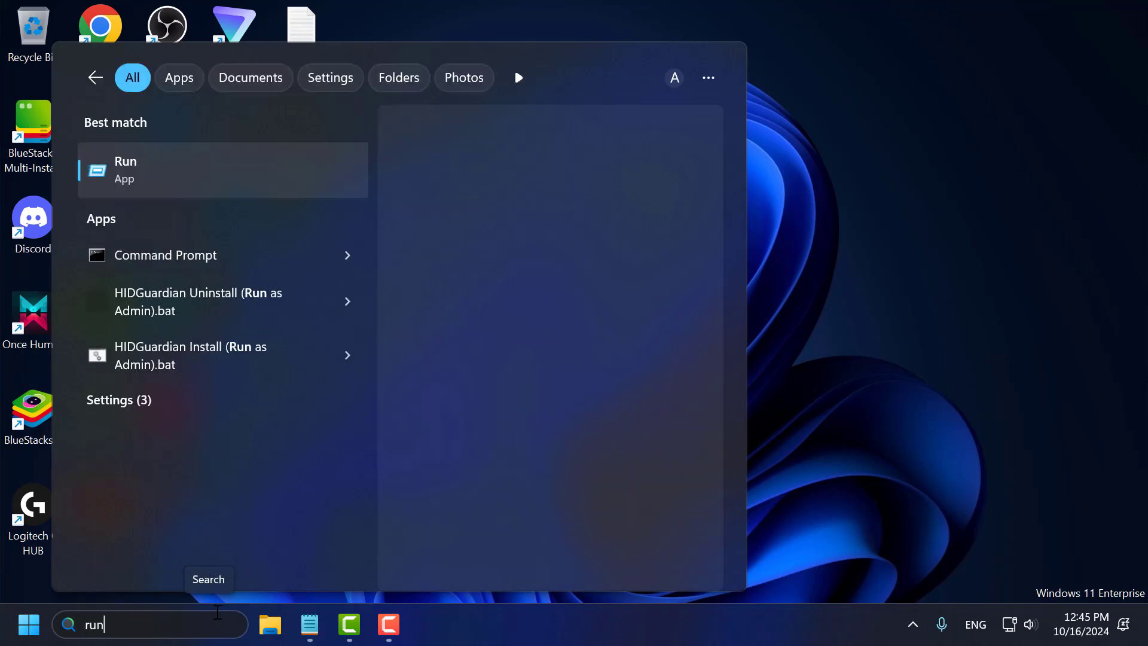
pyautogui.click(285, 190)
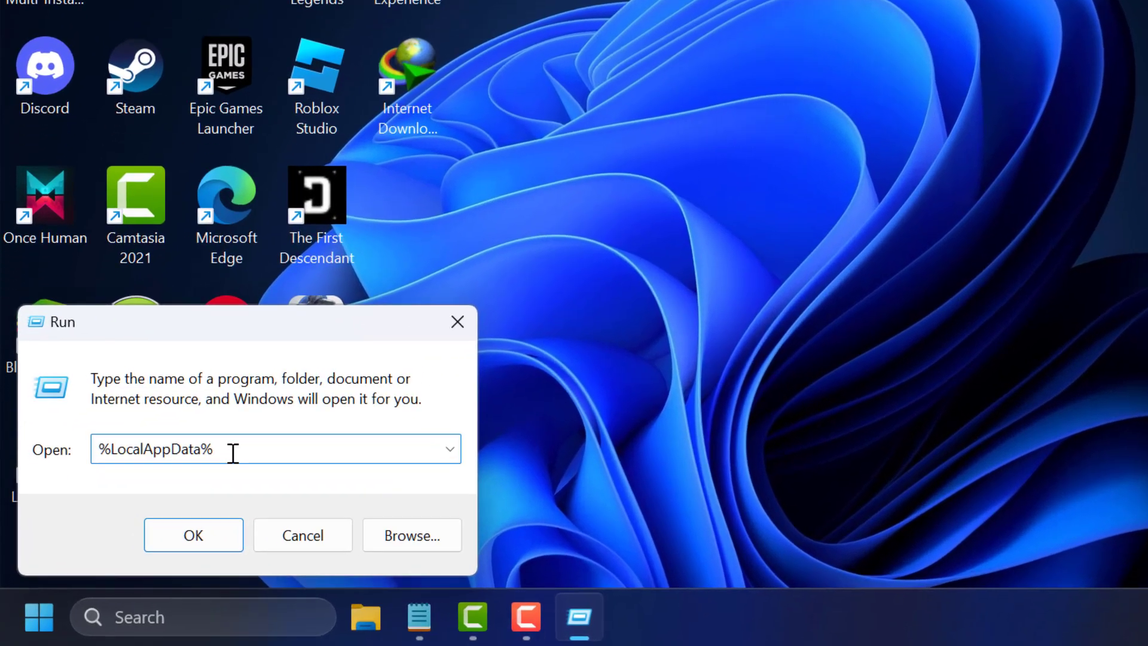
pyautogui.write('servi')
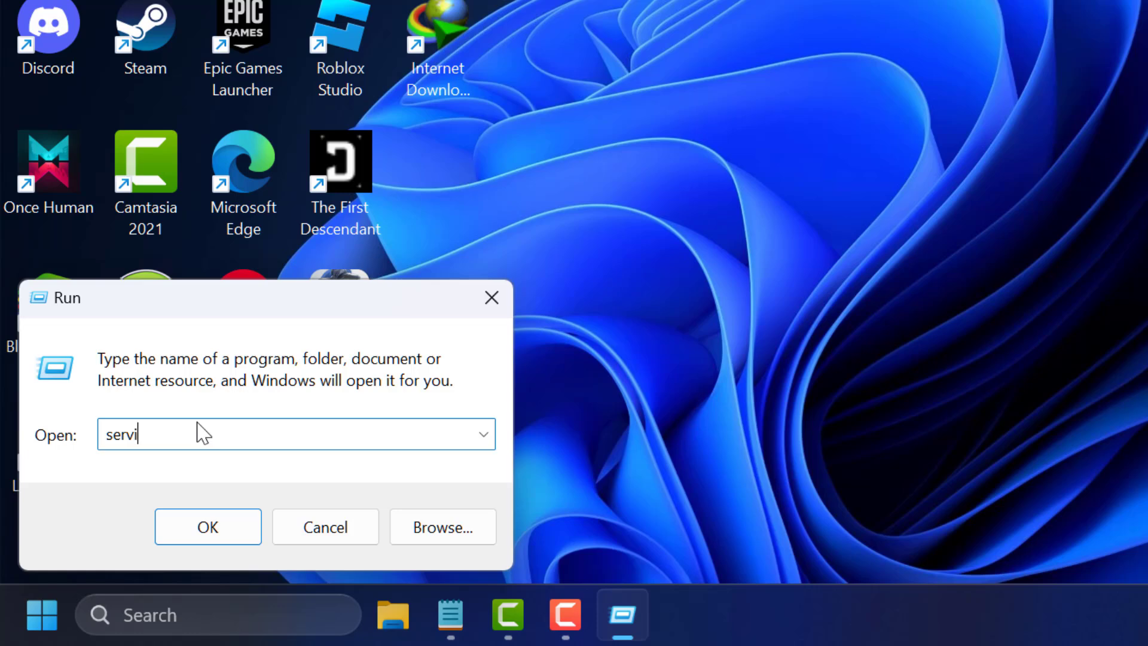
pyautogui.write('ces.msc')
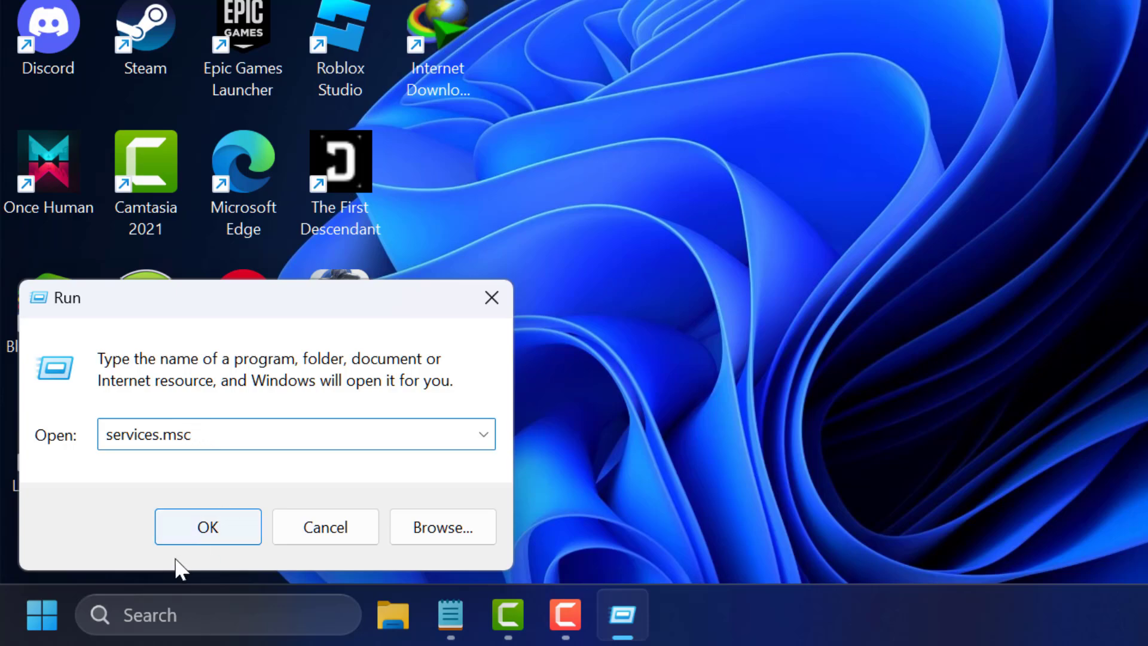
pyautogui.click(174, 527)
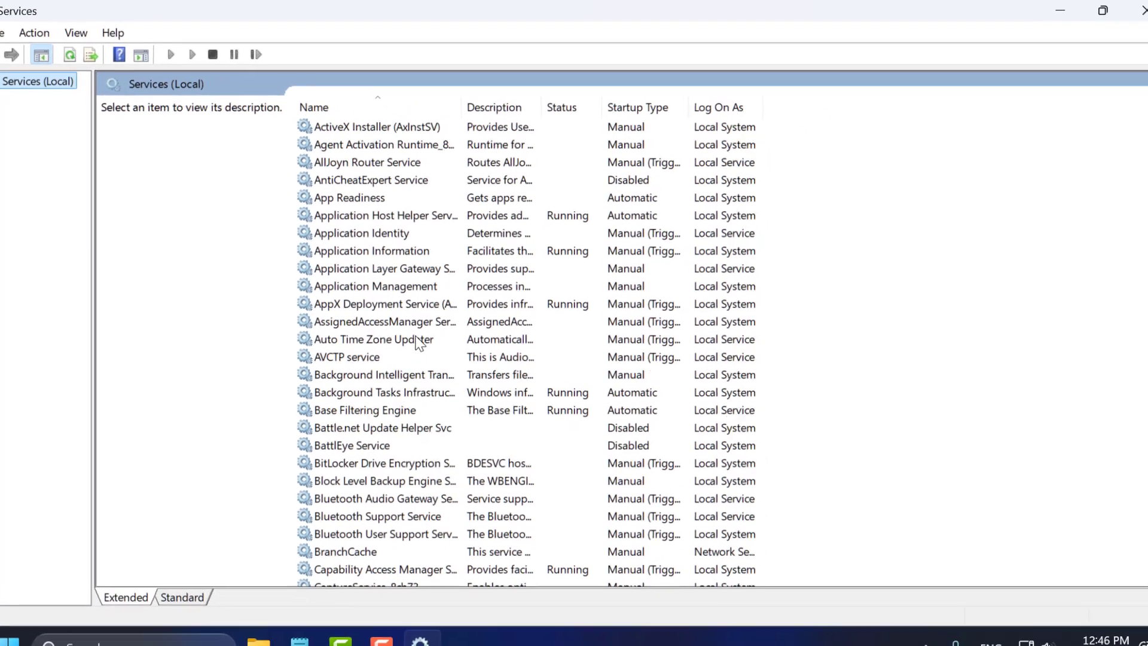
pyautogui.click(424, 328)
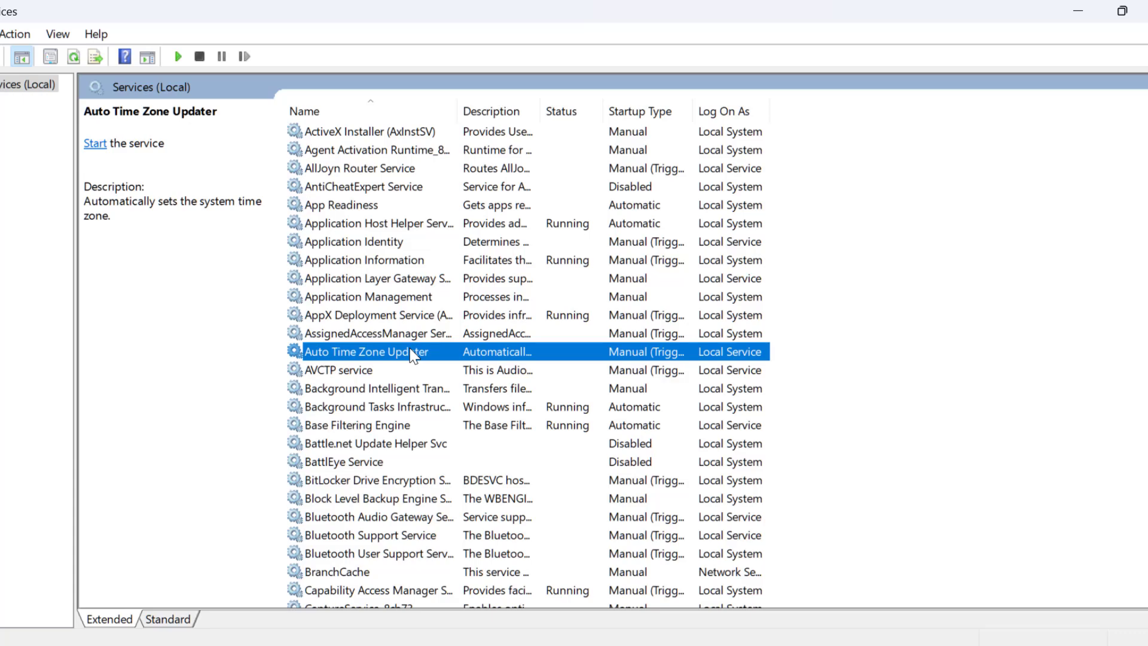
pyautogui.press('r')
pyautogui.click(430, 261)
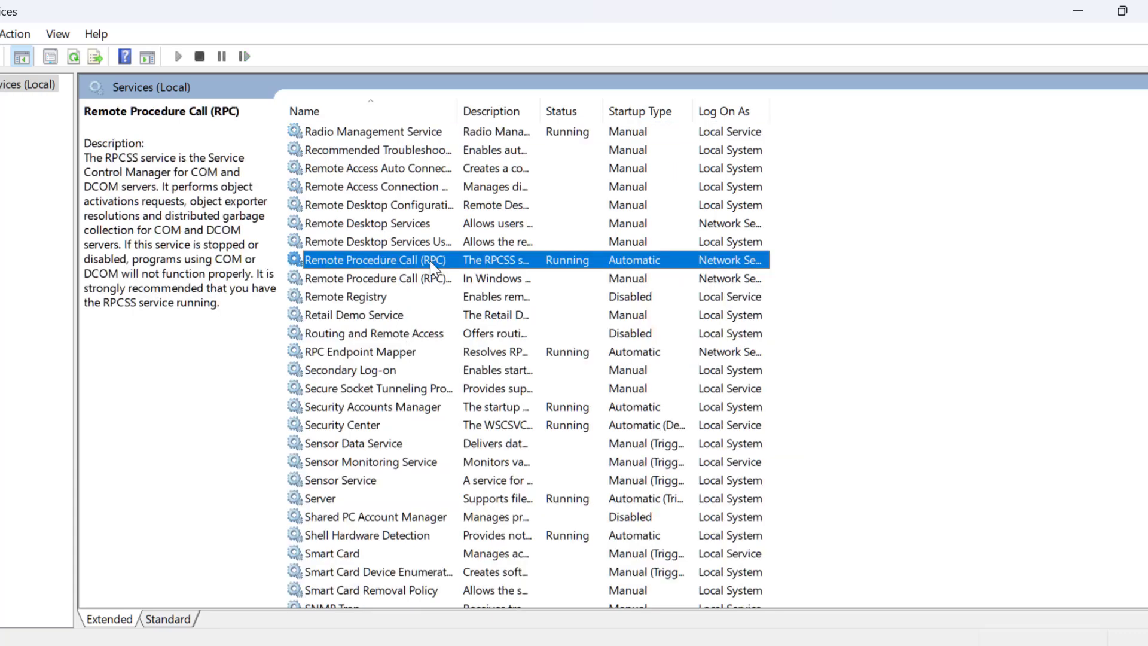
pyautogui.doubleClick(427, 263)
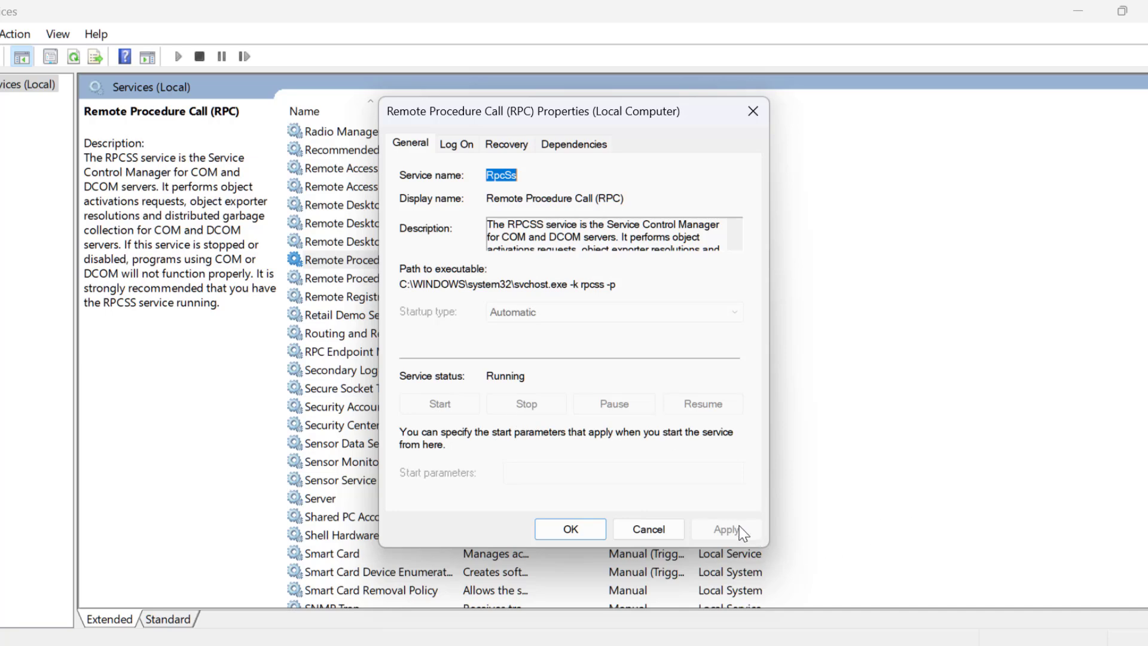
pyautogui.click(571, 530)
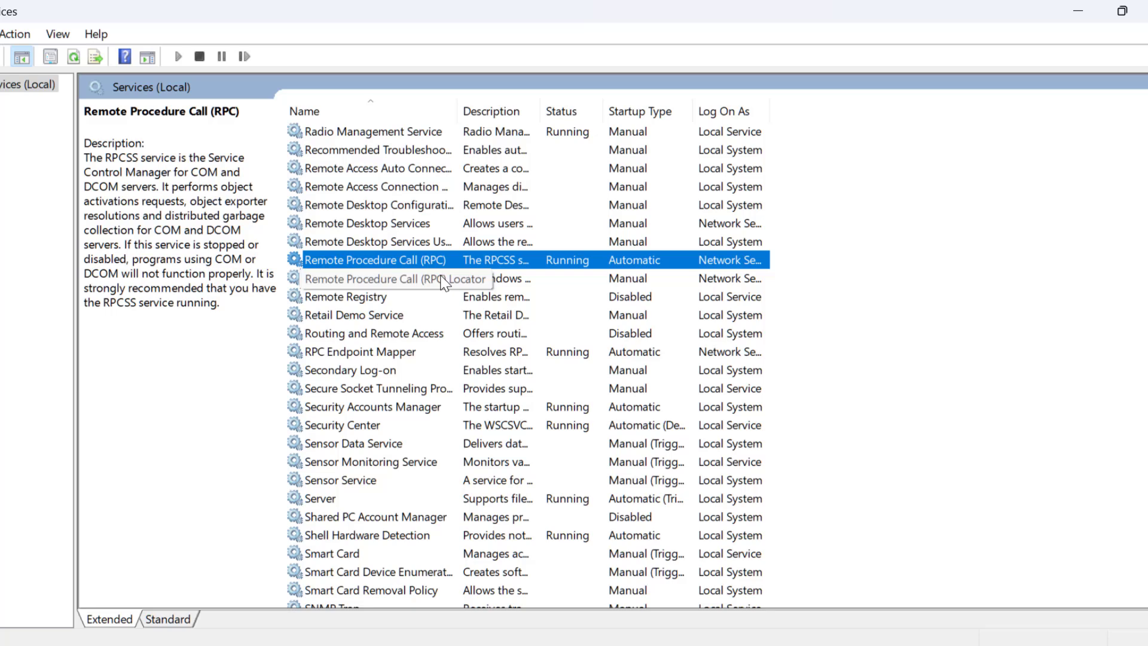
pyautogui.press('d')
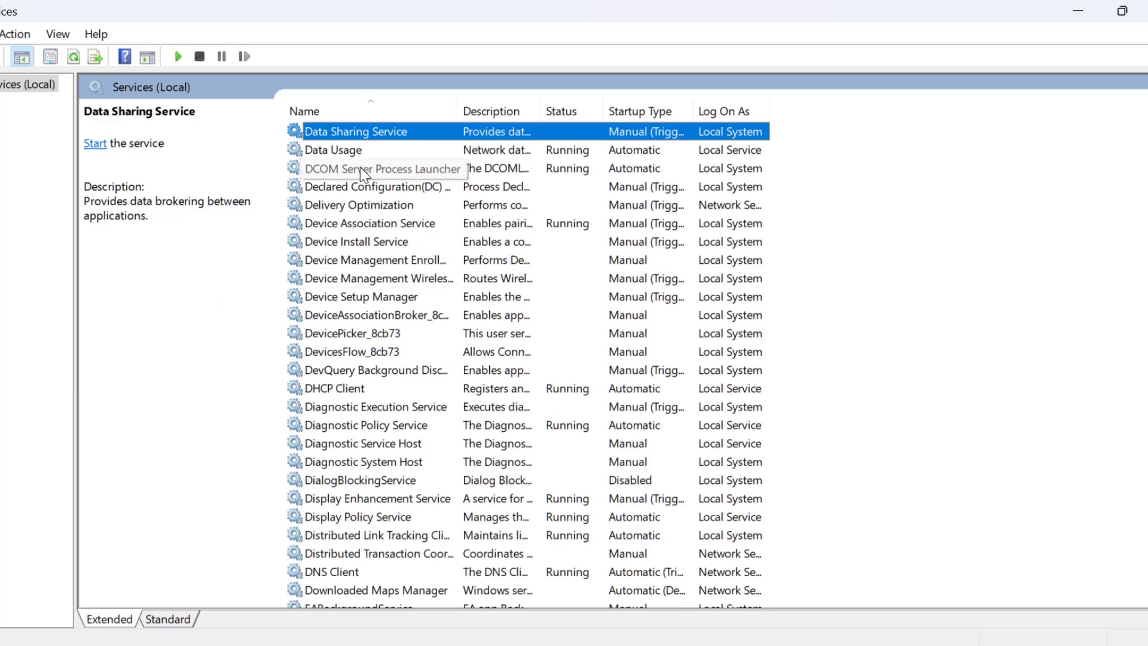
pyautogui.click(360, 167)
pyautogui.doubleClick(469, 171)
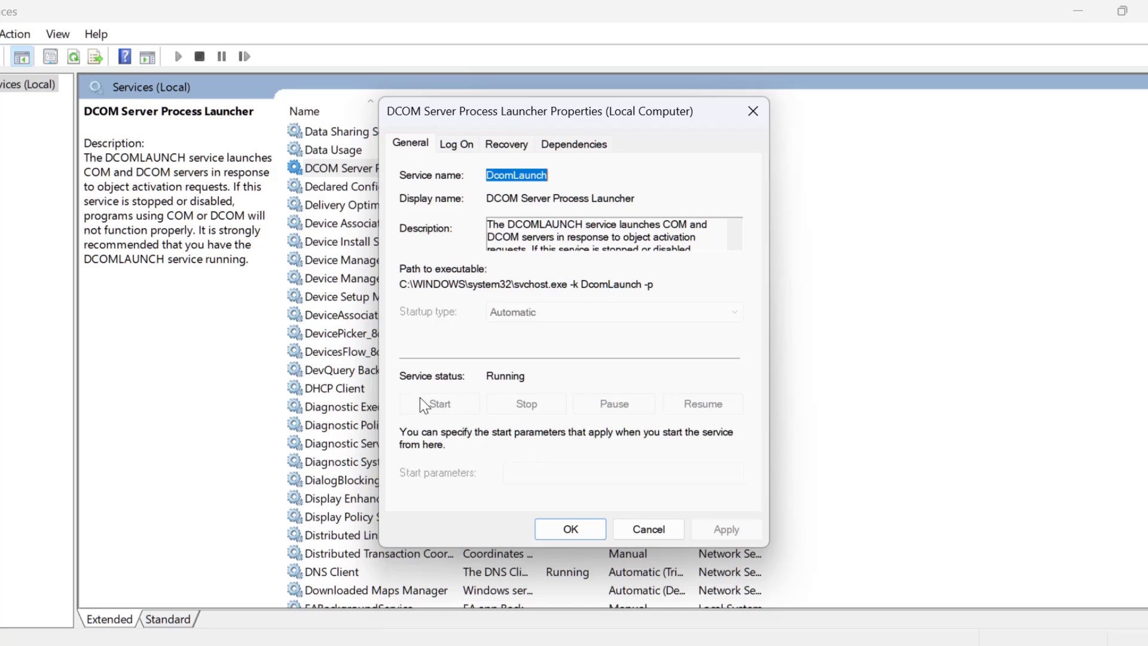
pyautogui.click(540, 527)
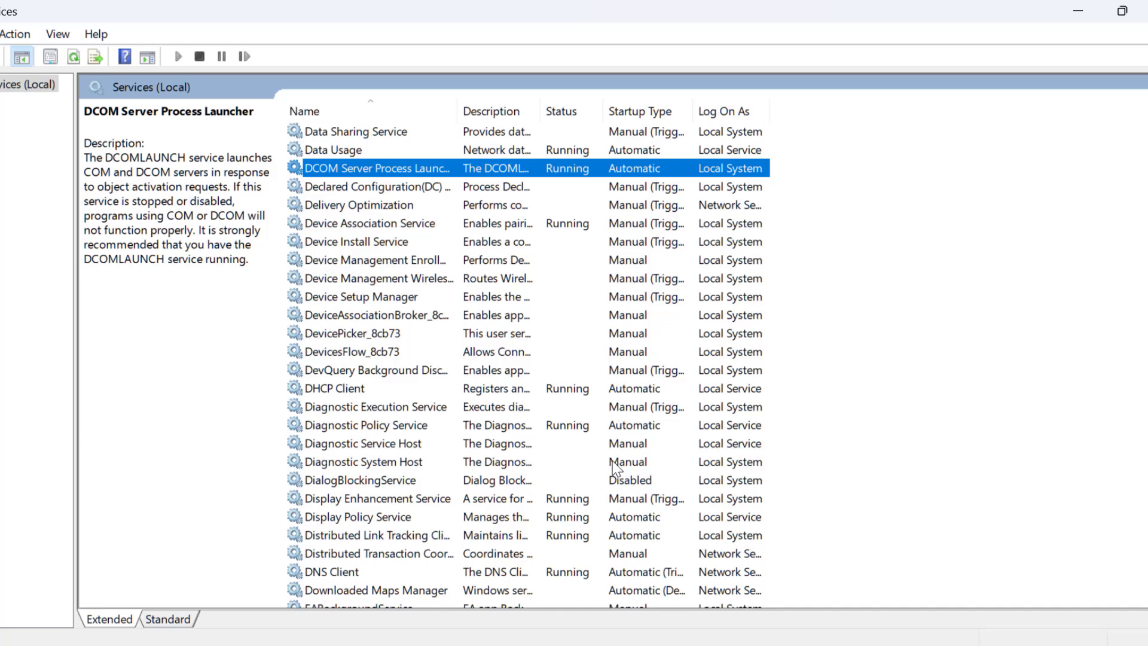
# - Confirm RPC Endpoint Mapper is Running with Automatic startup, then close Services
pyautogui.press('r')
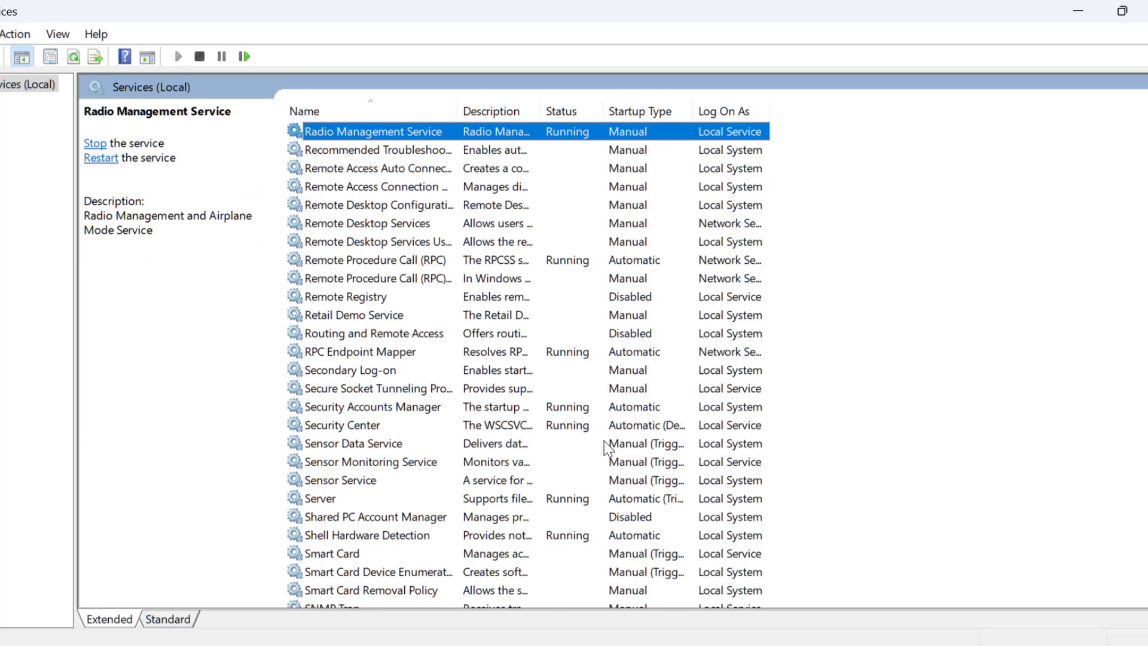
pyautogui.click(407, 354)
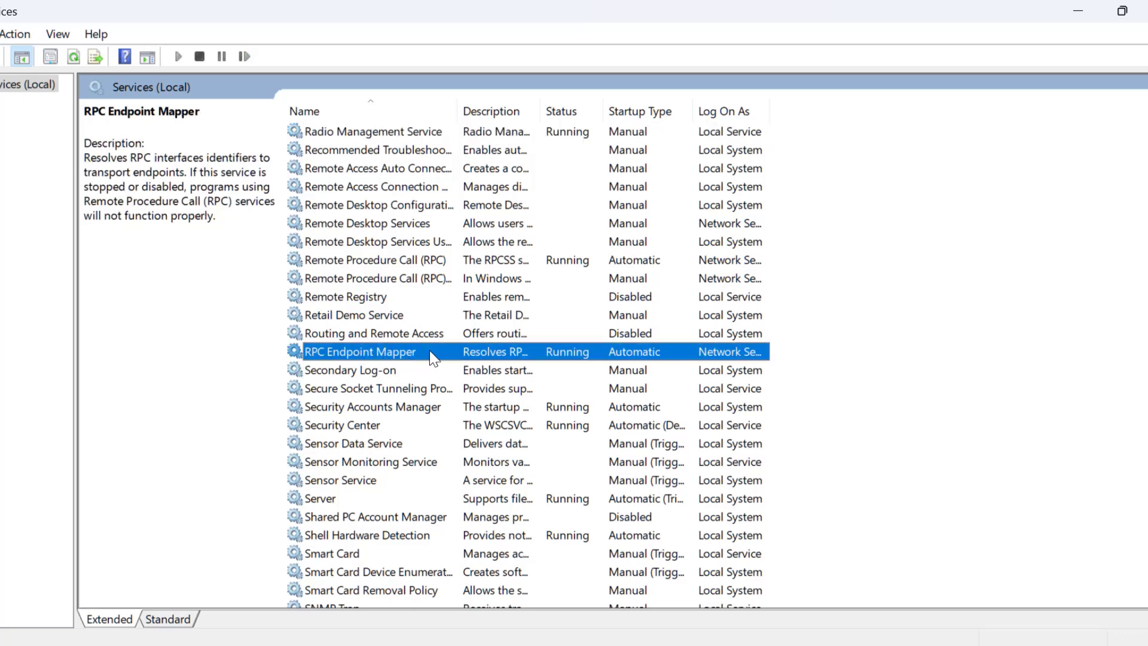
pyautogui.doubleClick(429, 351)
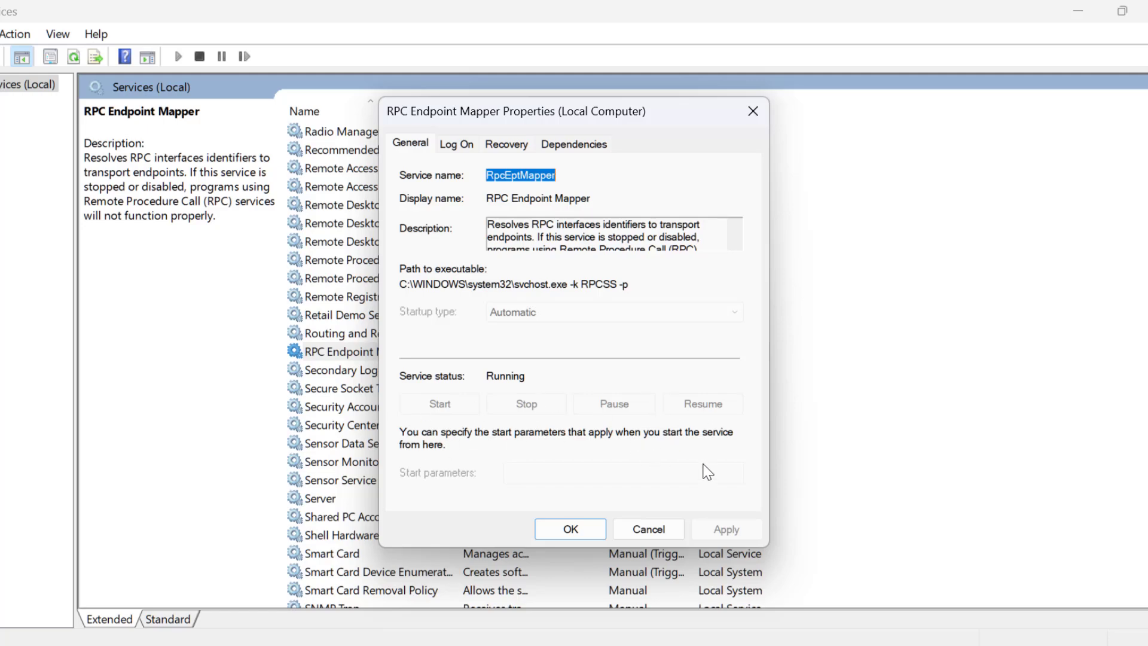
pyautogui.click(575, 529)
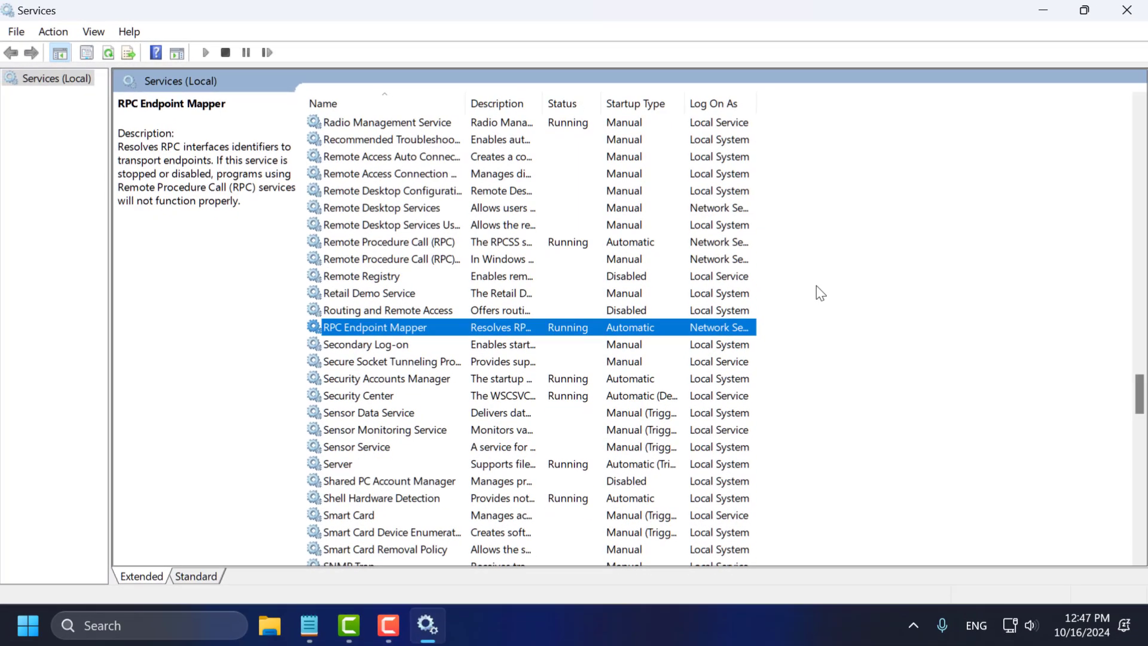
pyautogui.click(1126, 10)
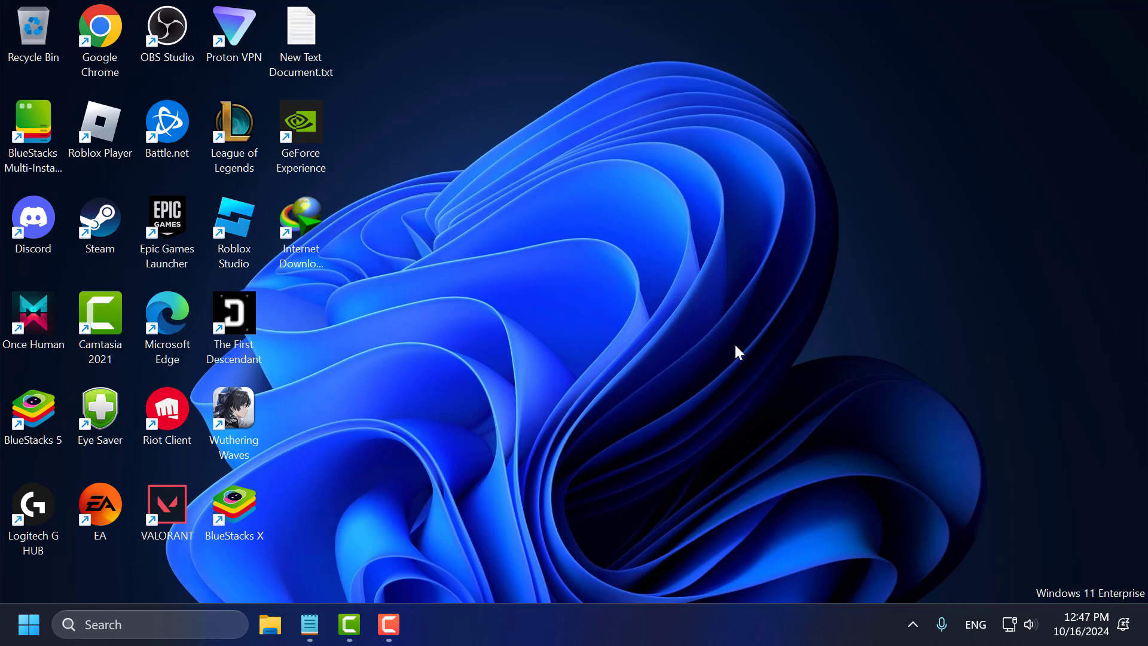
# - Go from Control Panel through Network and Internet and Network and Sharing Centre to Advanced sharing settings
pyautogui.click(228, 622)
pyautogui.write('control Panel')
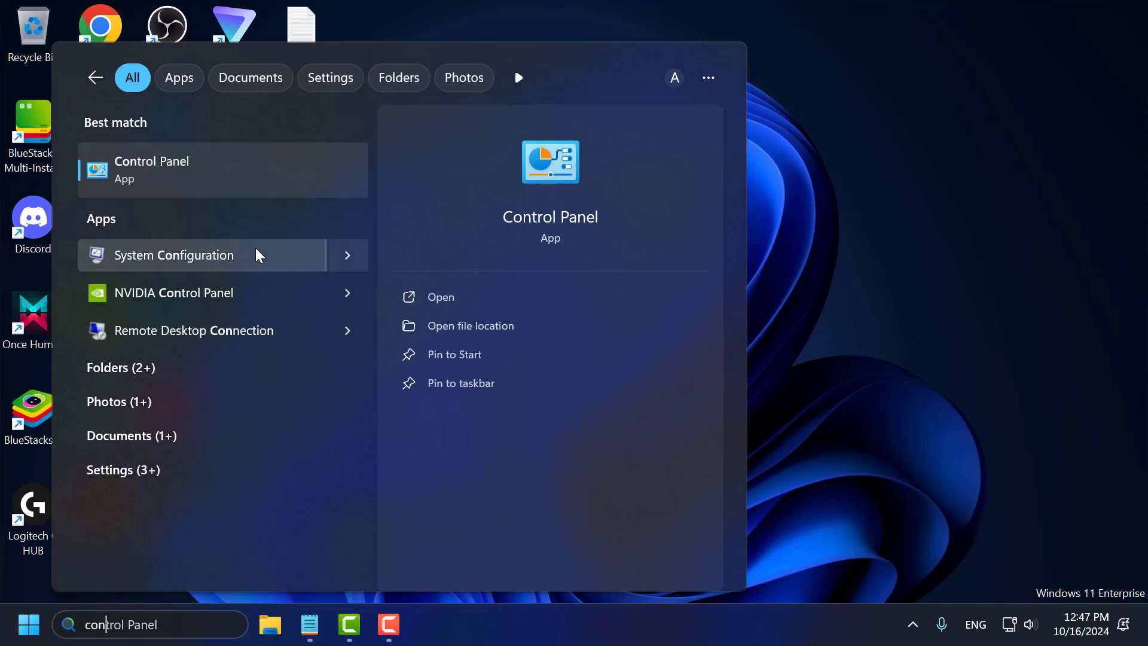
pyautogui.click(254, 191)
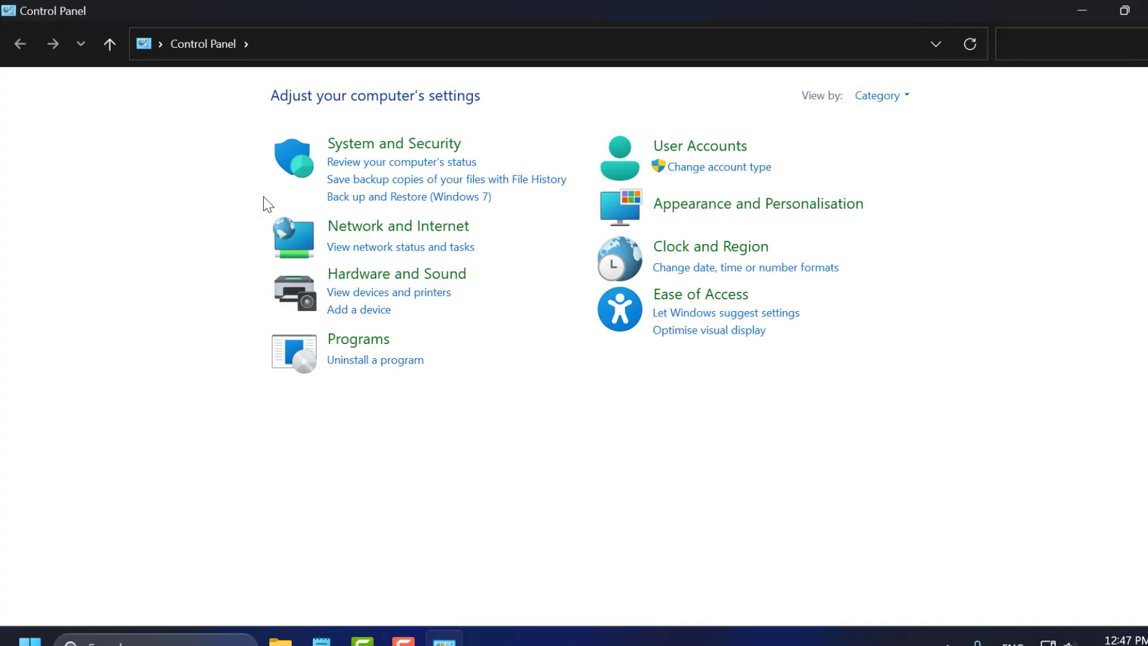
pyautogui.click(413, 240)
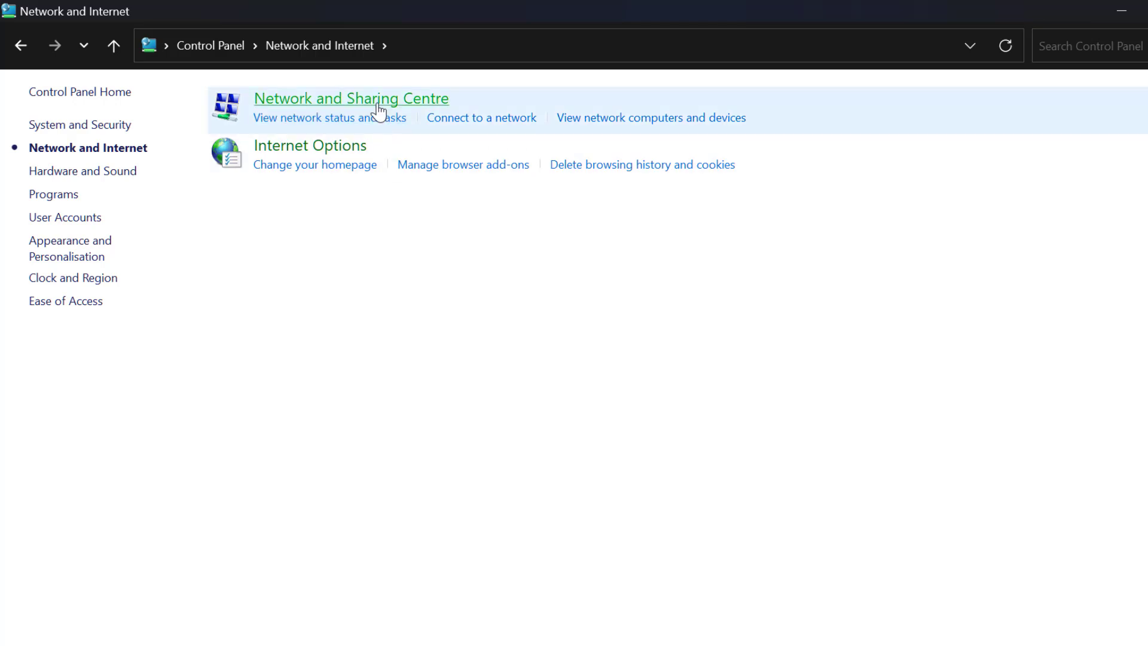
pyautogui.click(378, 106)
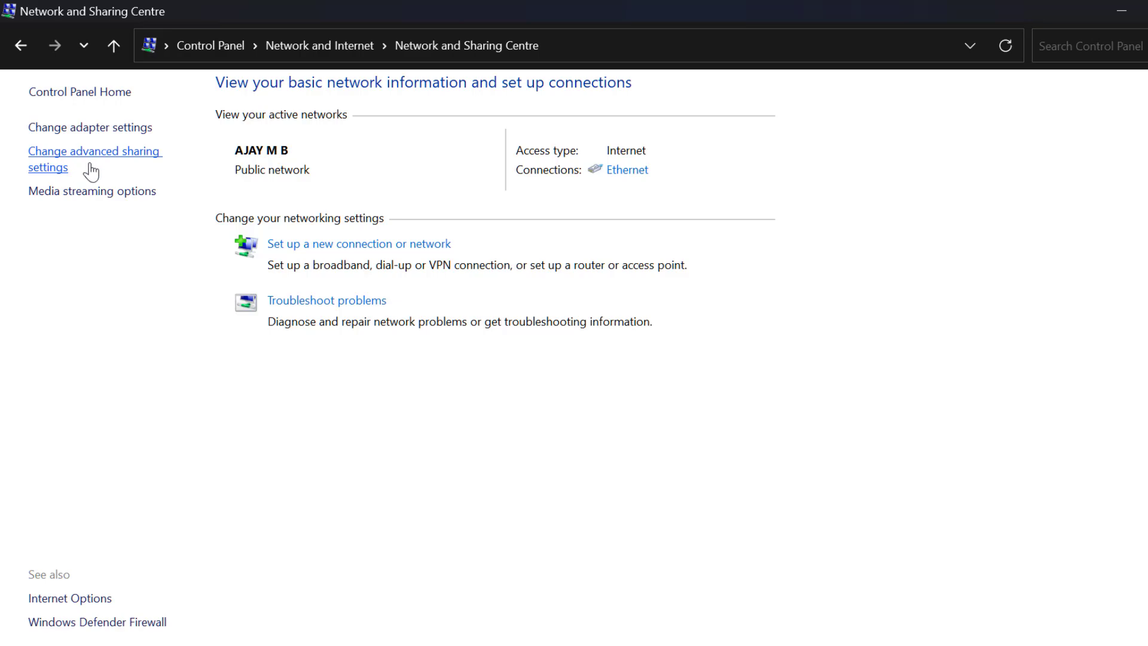
pyautogui.click(58, 168)
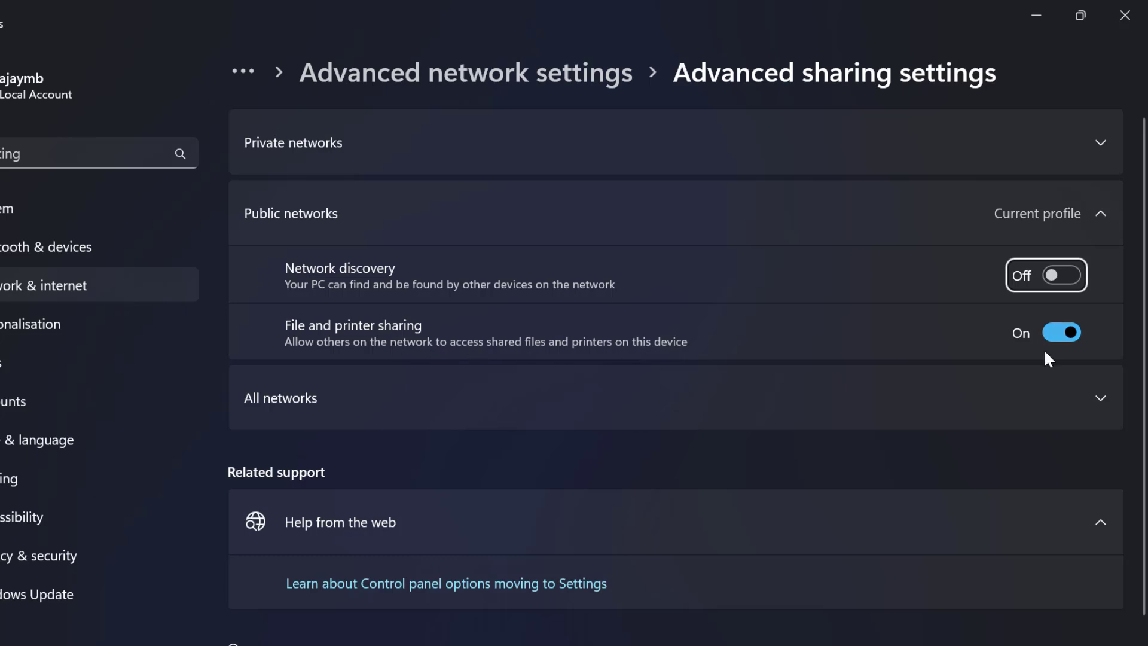
# - Set Public network File and printer sharing On and close both sharing windows
pyautogui.click(1063, 335)
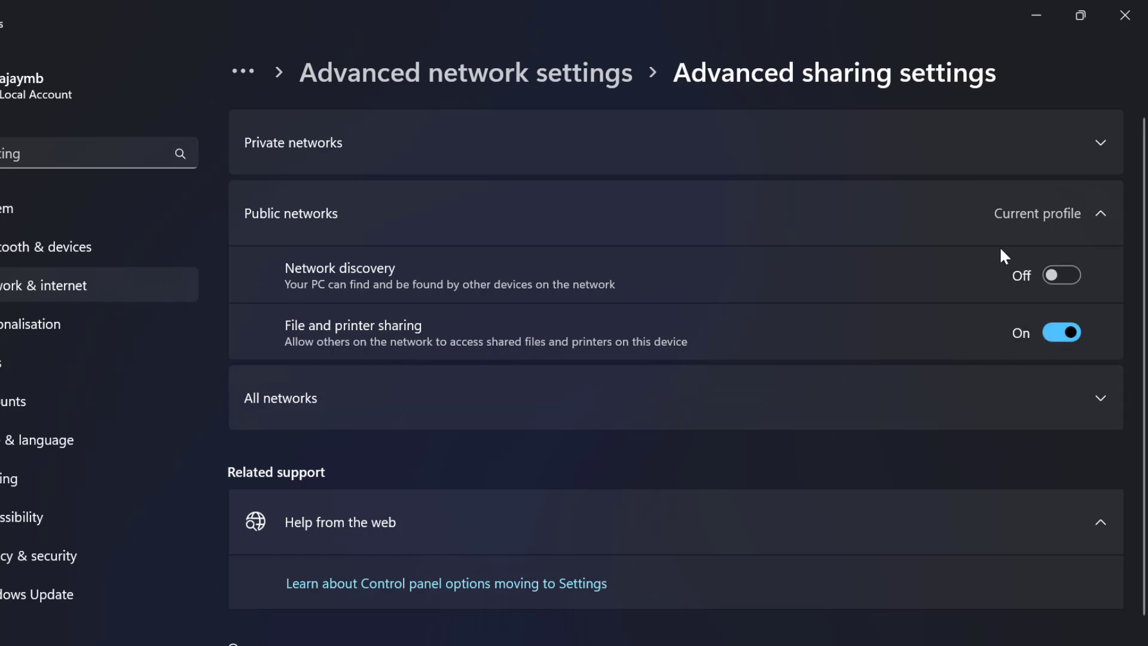
pyautogui.click(1123, 14)
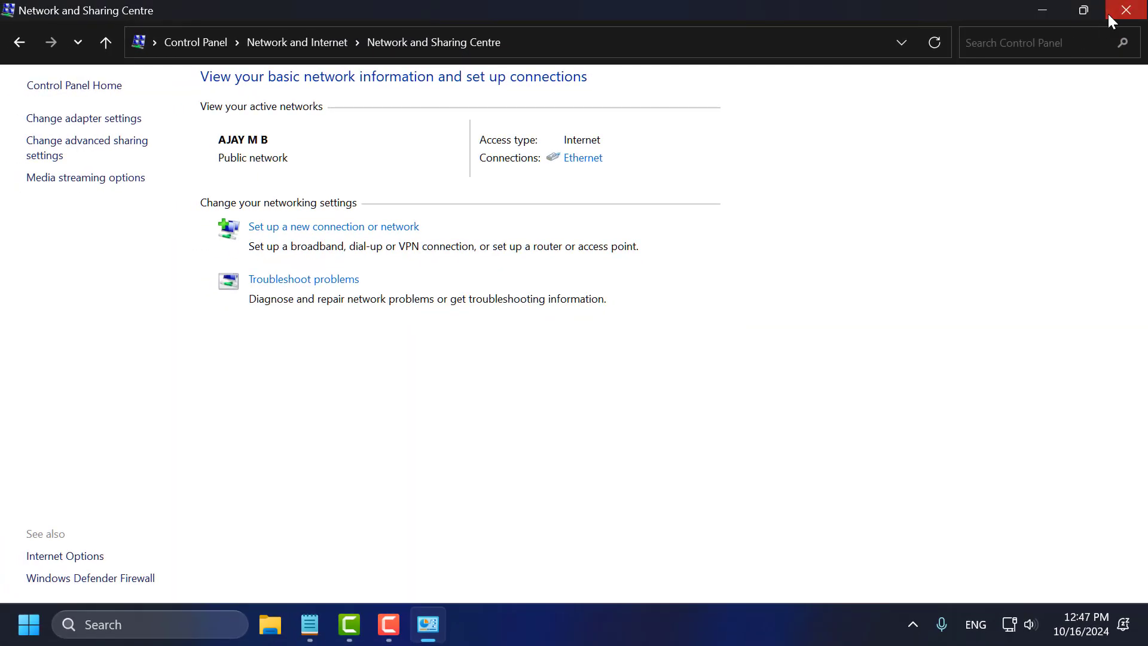
pyautogui.click(1110, 17)
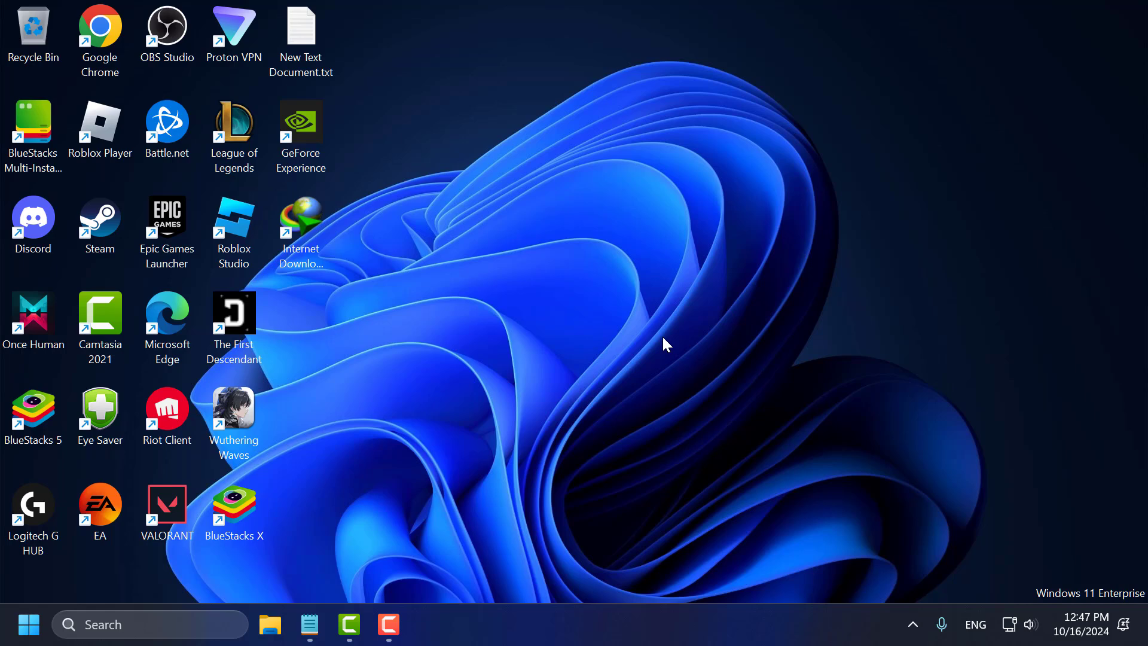
# - Tick Public for Remote Assistance in the firewall's allowed apps list and save it
pyautogui.click(223, 617)
pyautogui.write('al')
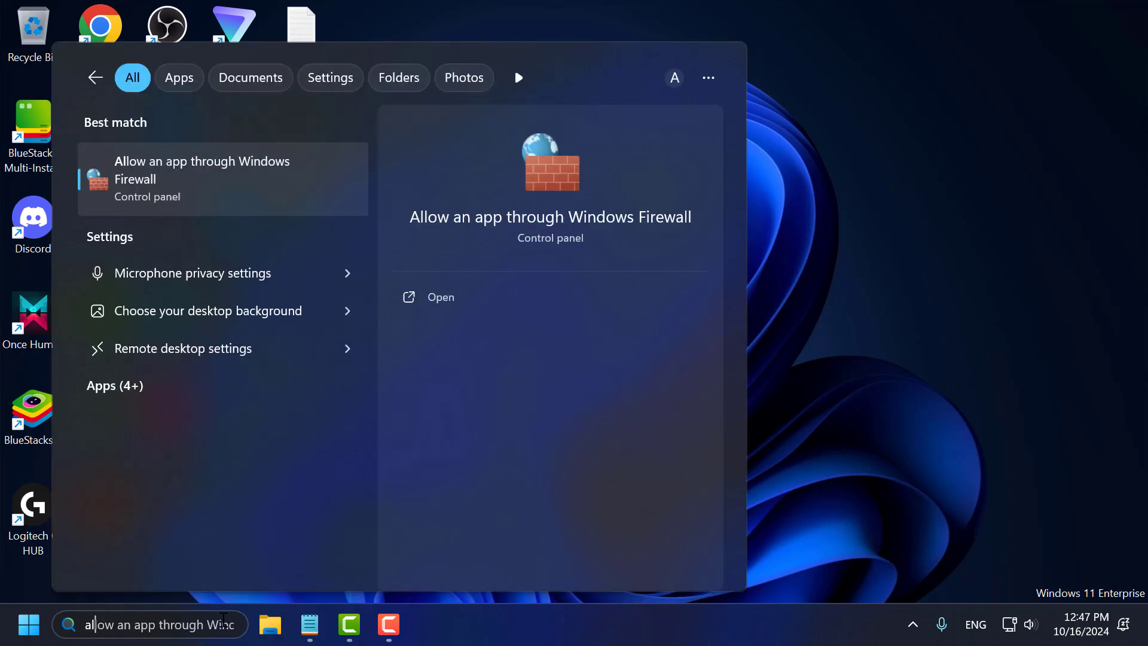
pyautogui.write('low')
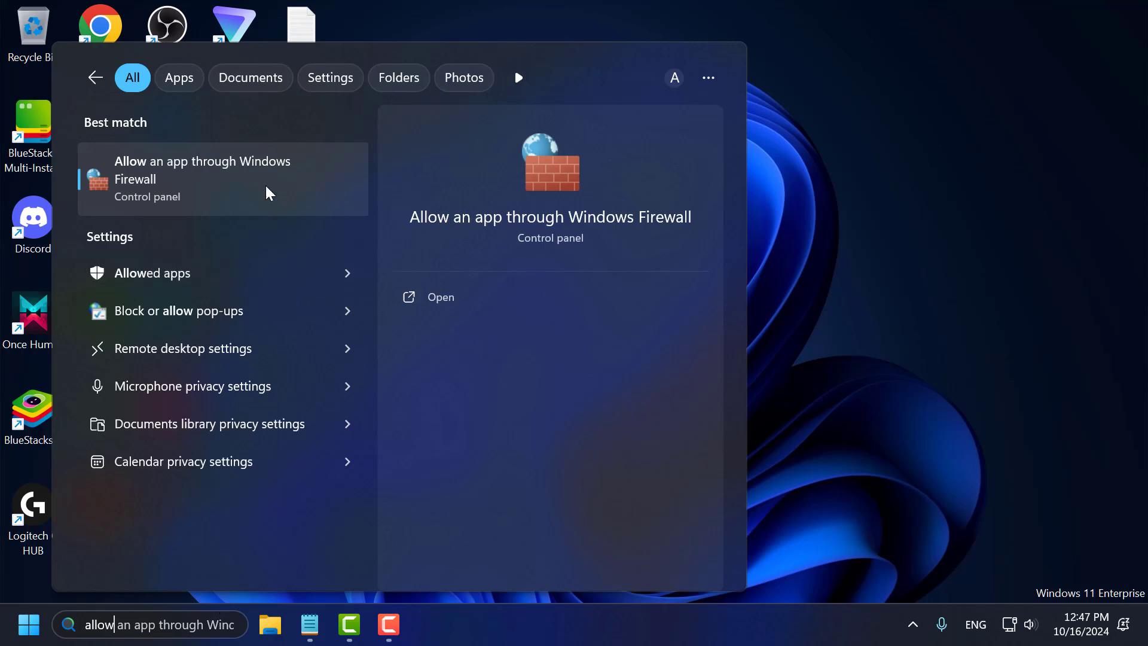
pyautogui.click(265, 186)
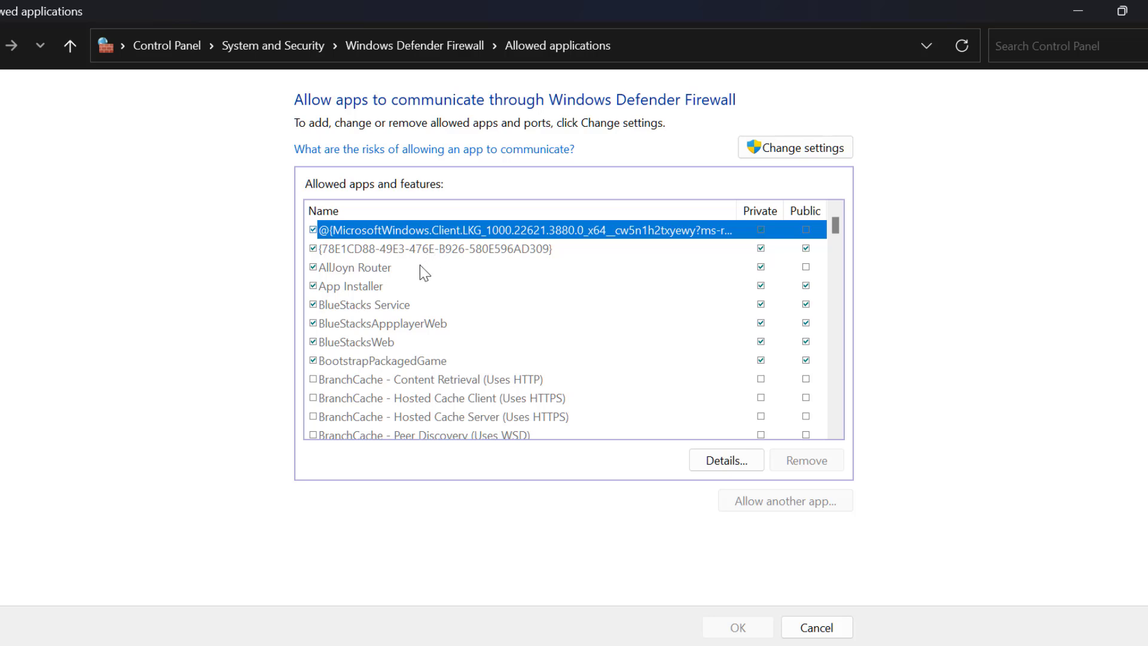
pyautogui.click(412, 290)
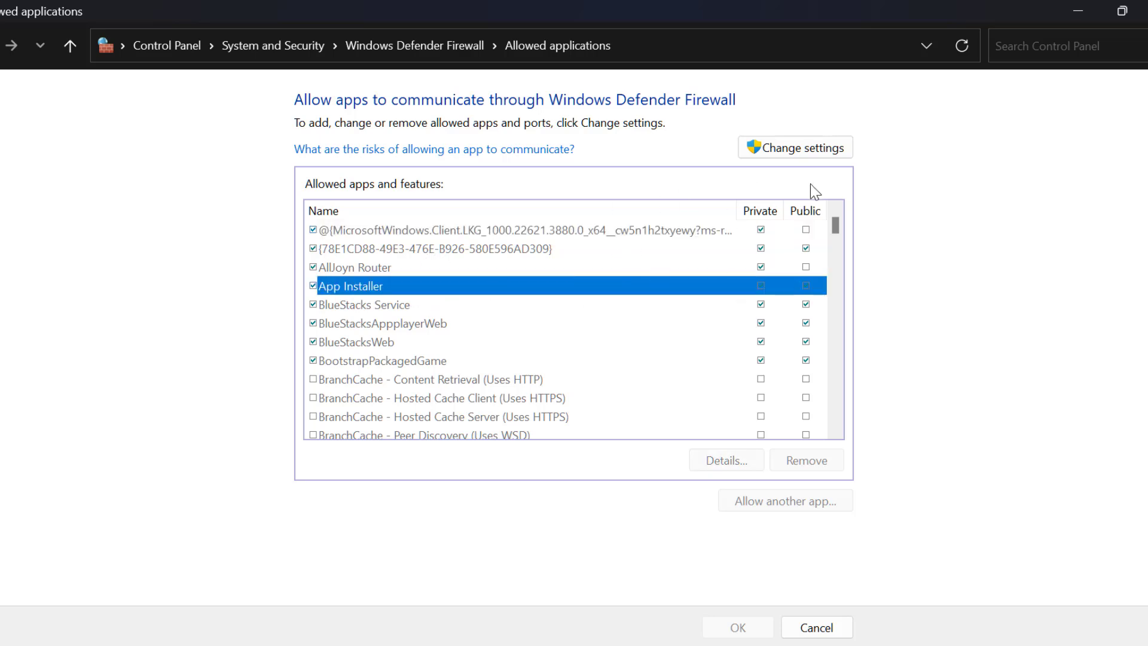
pyautogui.click(804, 149)
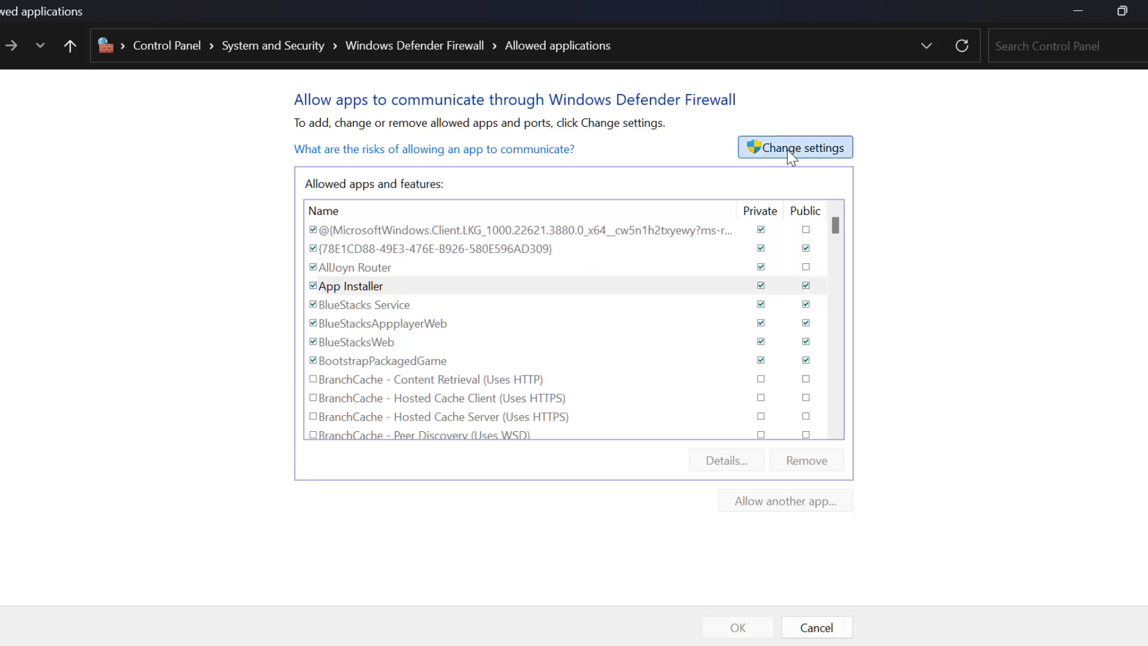
pyautogui.press('r')
pyautogui.press('r')
pyautogui.press('r')
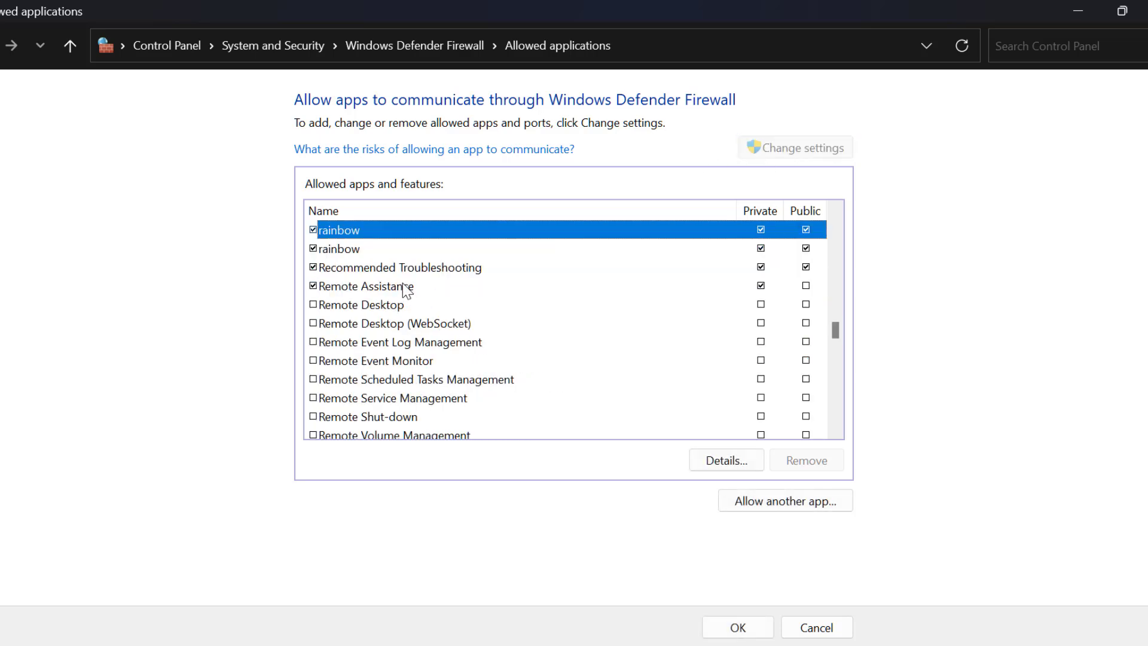
pyautogui.click(391, 290)
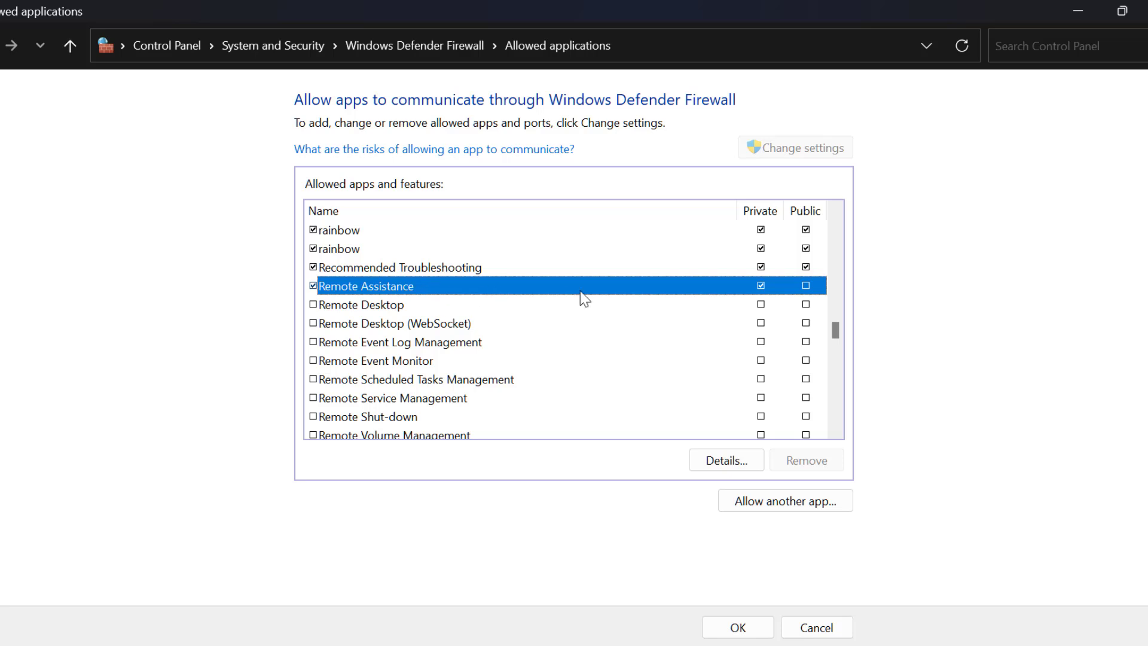
pyautogui.click(806, 285)
pyautogui.click(740, 627)
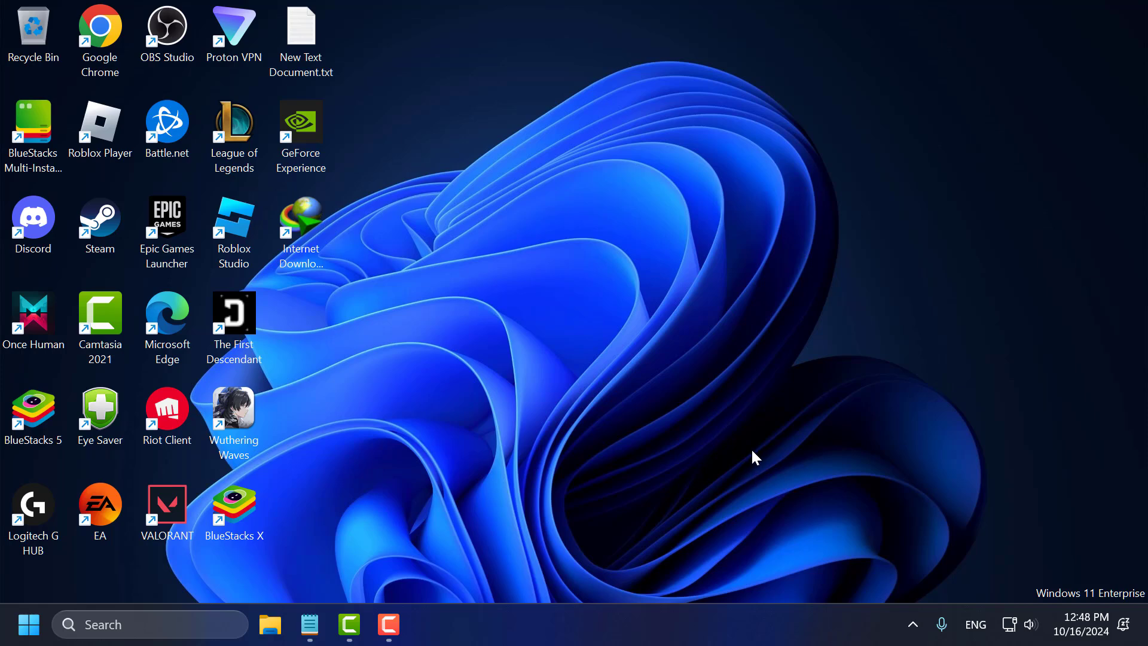
# - Open Registry Editor at HKEY_LOCAL_MACHINE\SYSTEM\CurrentControlSet\Services\RpcSs using the path from the notes
pyautogui.click(222, 605)
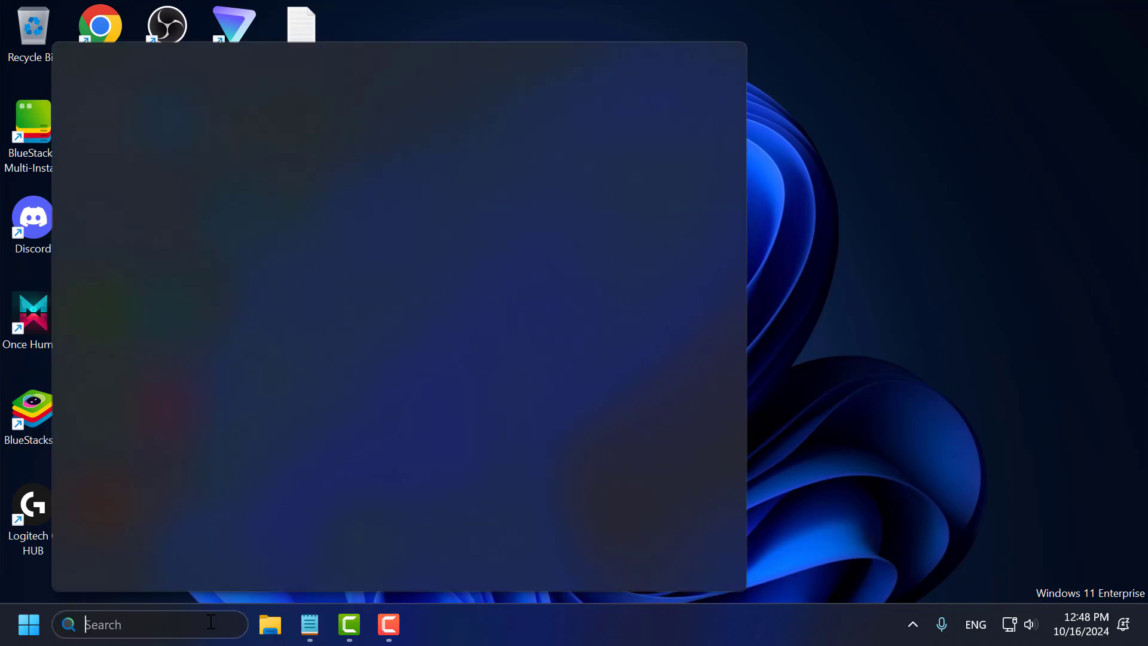
pyautogui.write('reg')
pyautogui.click(277, 176)
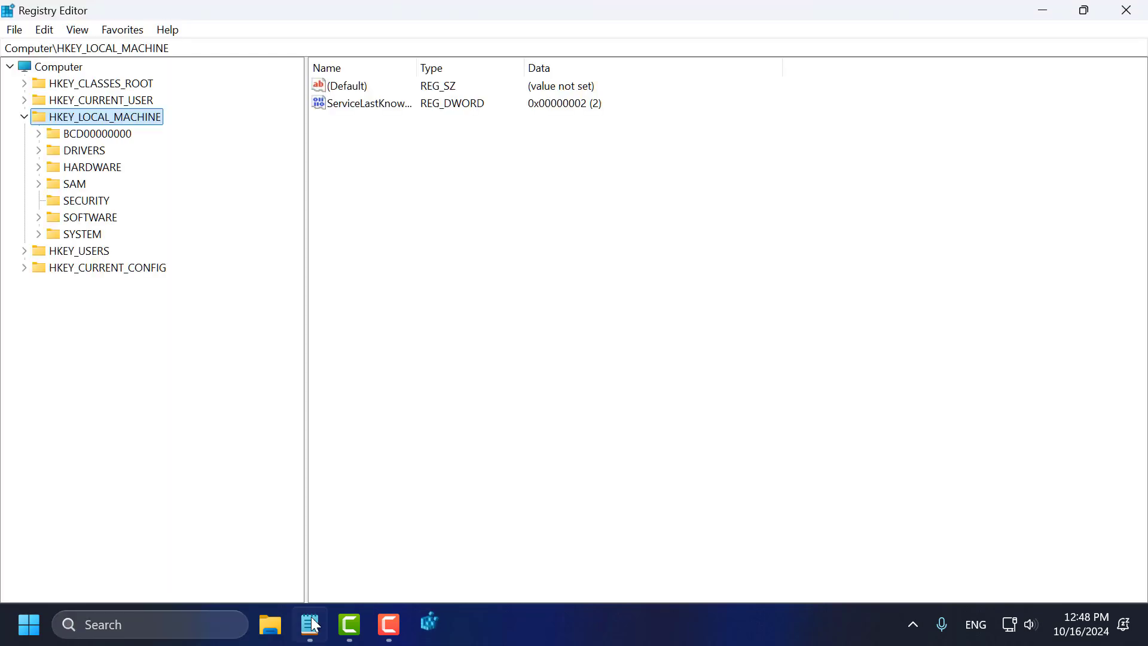
pyautogui.click(309, 624)
pyautogui.tripleClick(518, 288)
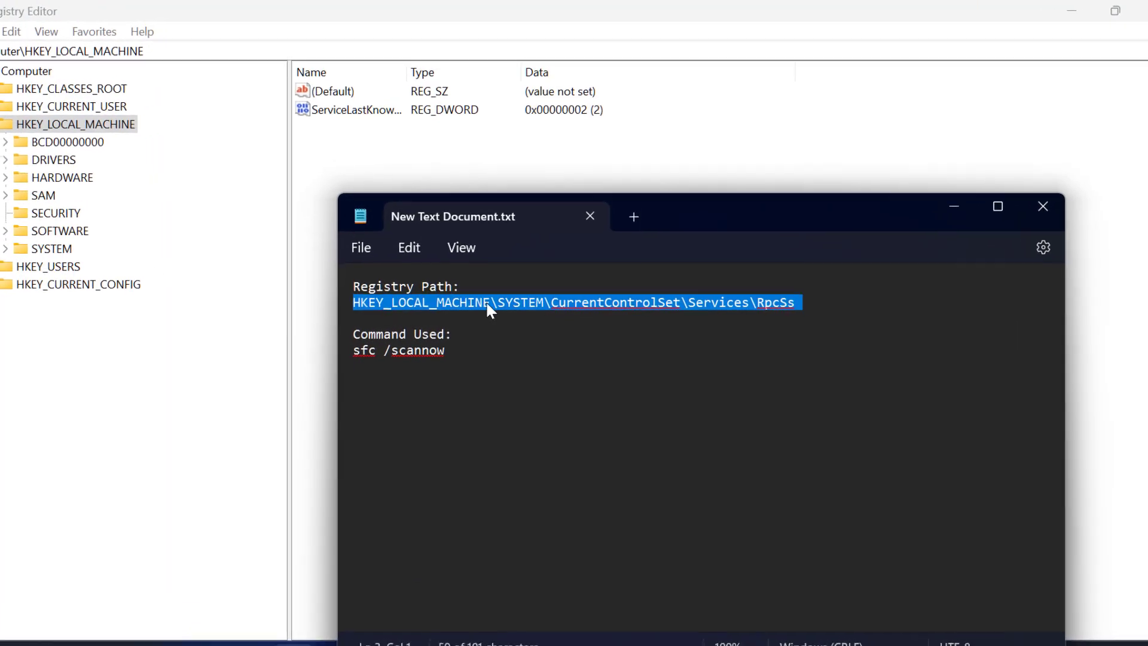
pyautogui.click(959, 209)
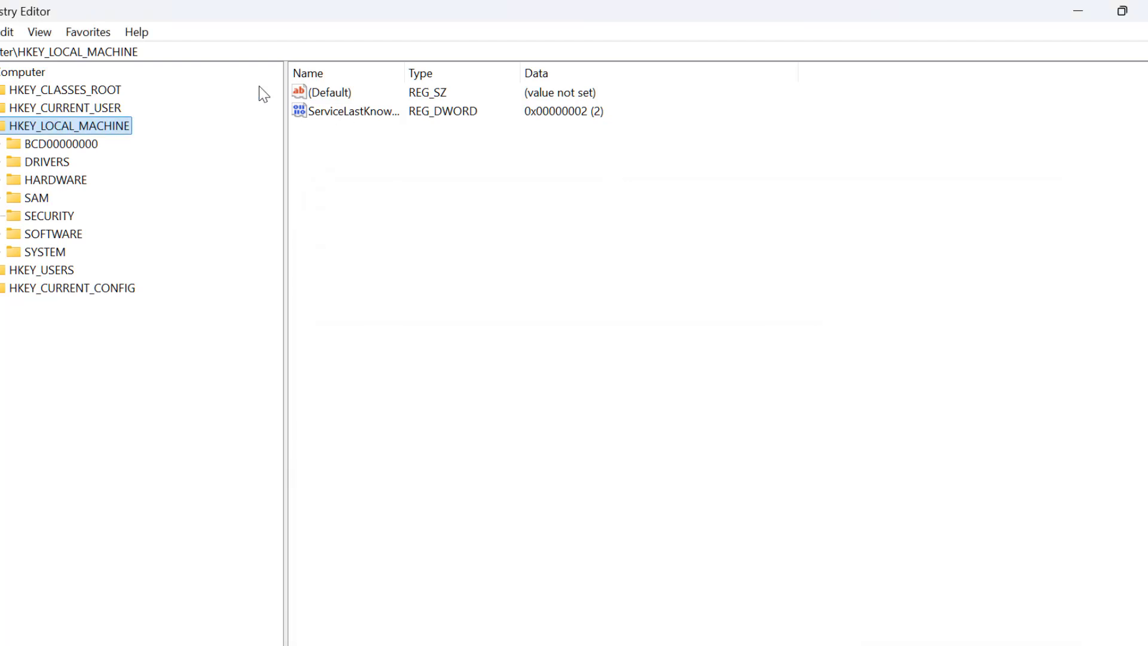
pyautogui.click(161, 50)
pyautogui.hotkey('ctrl', 'a')
pyautogui.hotkey('ctrl', 'v')
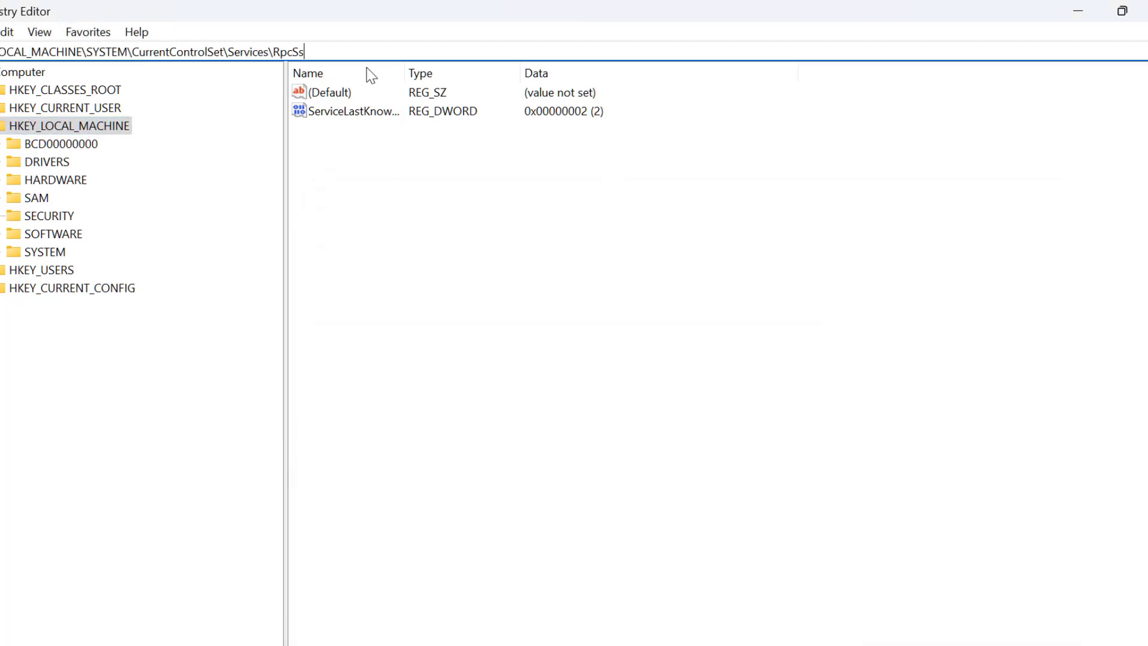
pyautogui.press('Return')
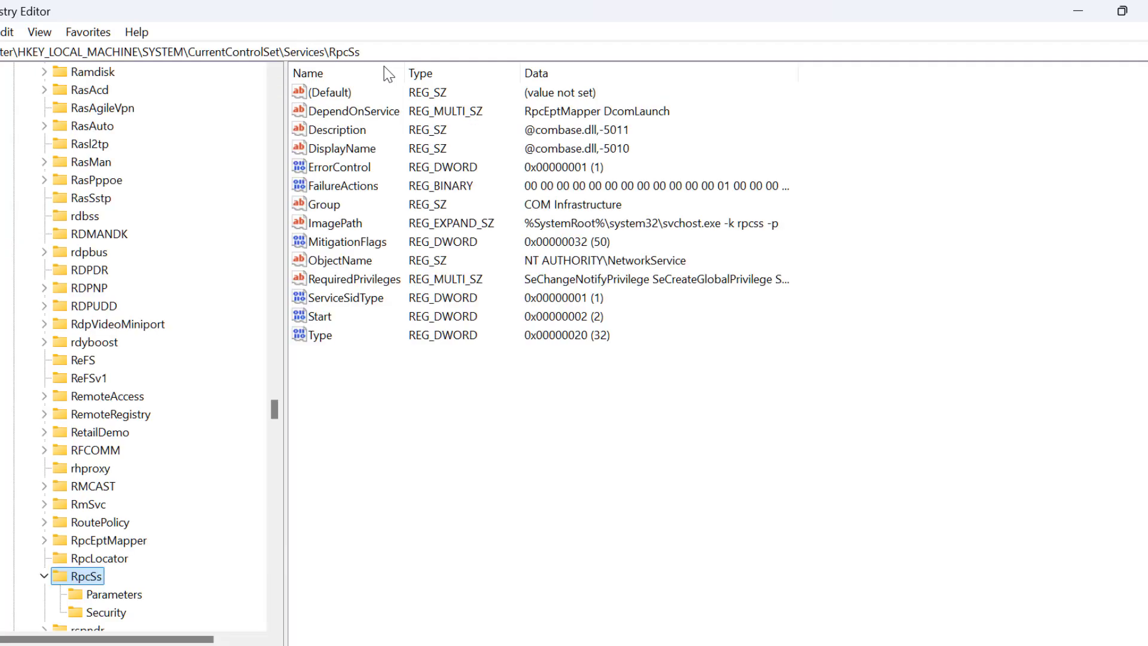
pyautogui.scroll(-1, 227, 353)
pyautogui.scroll(-1, 235, 387)
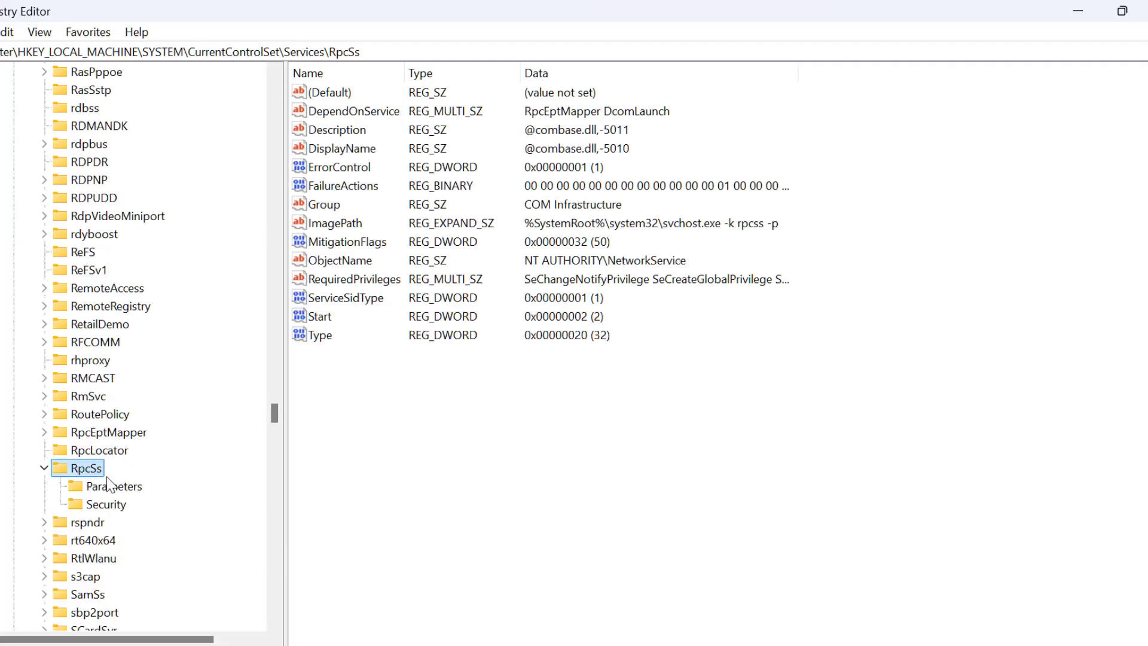
# - Try changing the RpcSs Start value to 4, dismiss the refusal error, and close Registry Editor
pyautogui.click(330, 323)
pyautogui.doubleClick(323, 319)
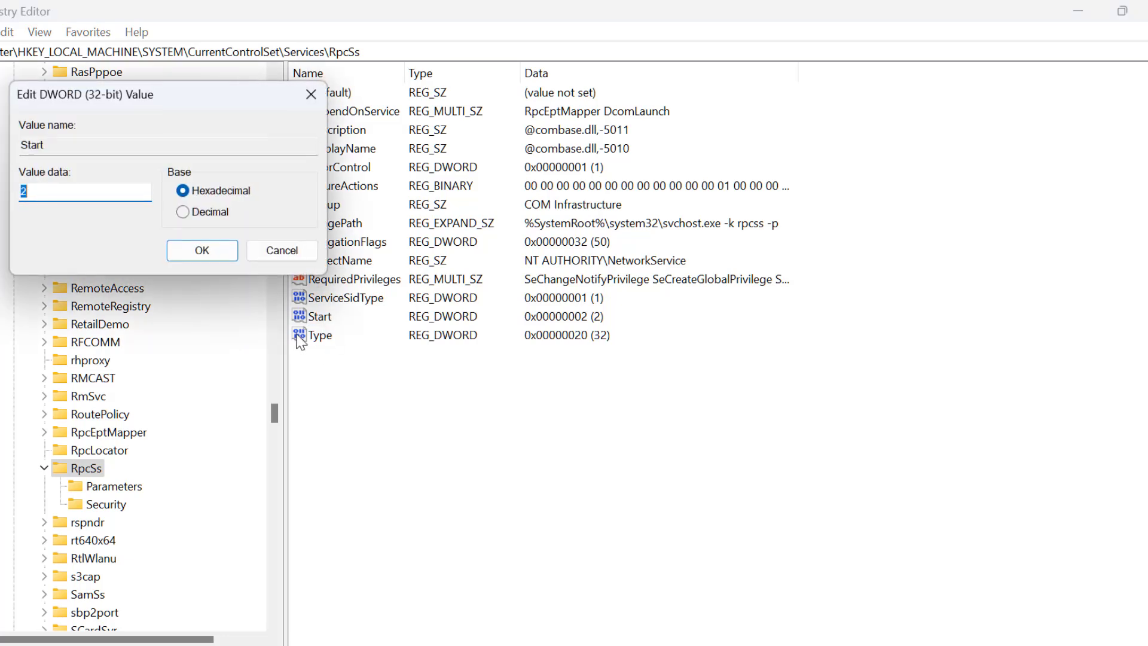
pyautogui.click(71, 191)
pyautogui.doubleClick(24, 192)
pyautogui.write('4')
pyautogui.click(206, 250)
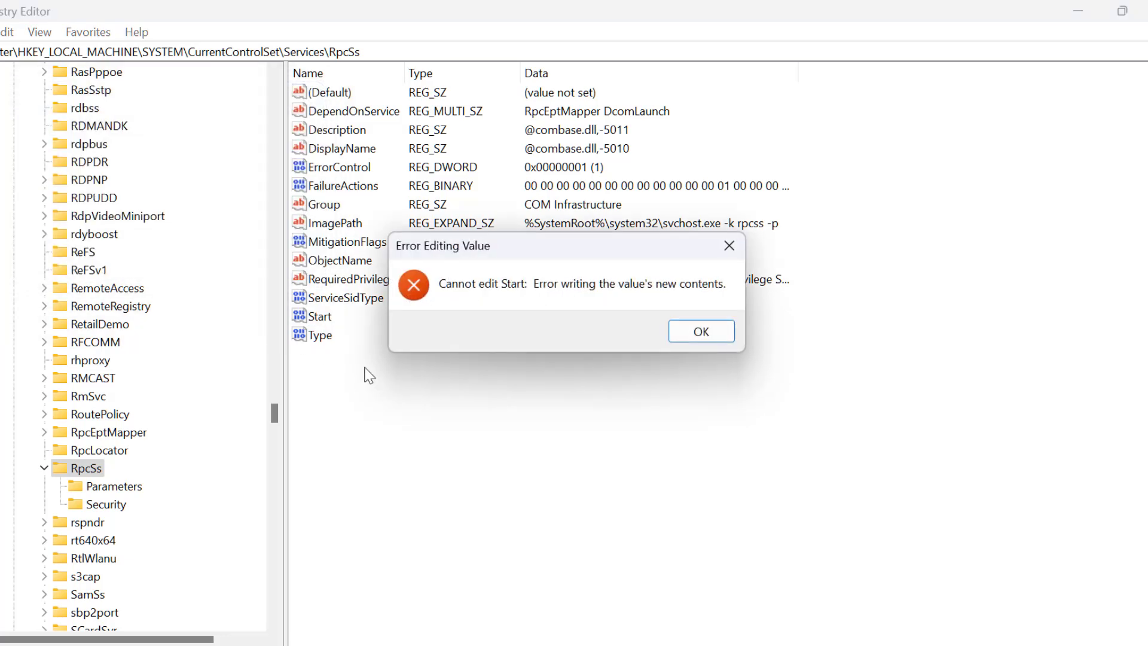
pyautogui.click(701, 331)
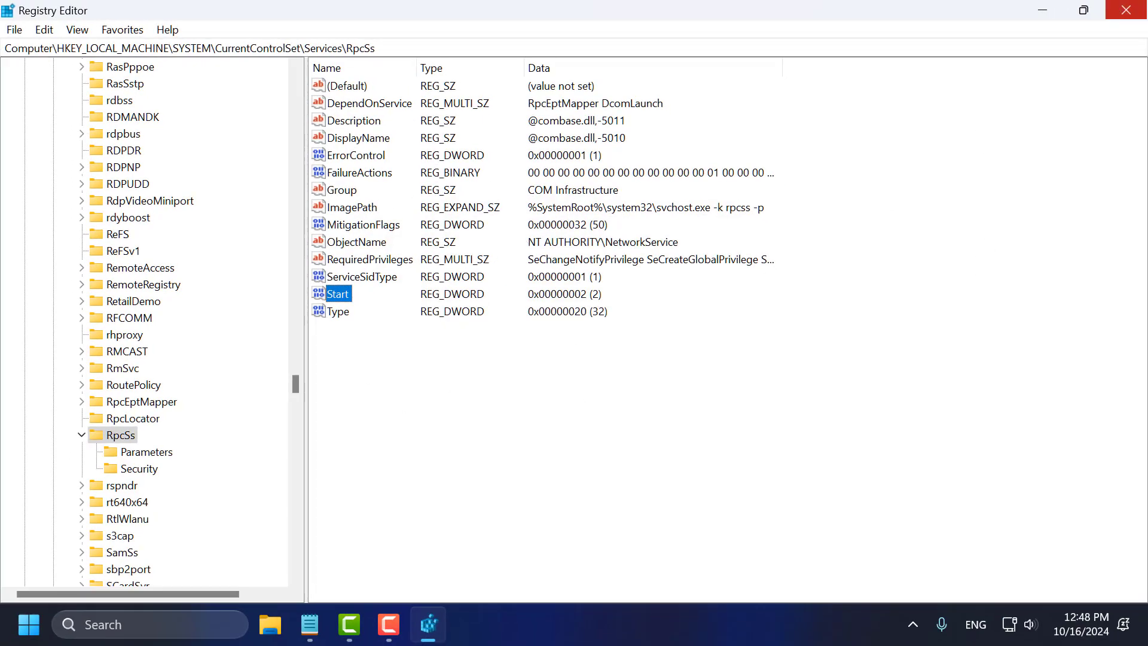
pyautogui.click(1133, 7)
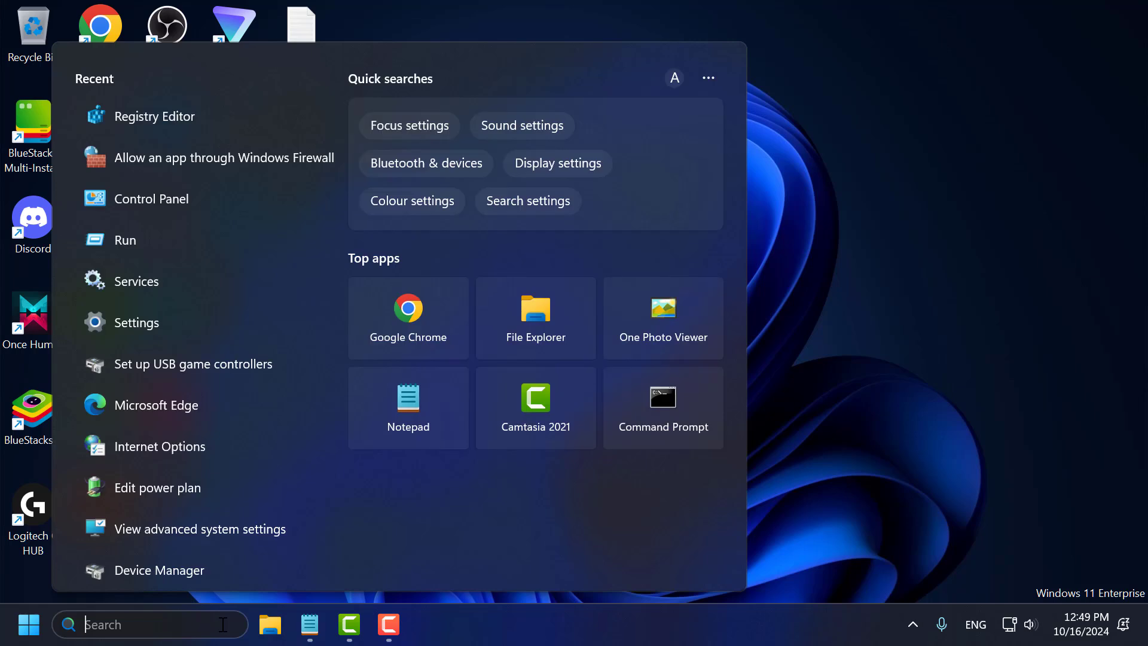
# - Run Command Prompt as administrator from a 'cmd' search
pyautogui.write('cmd')
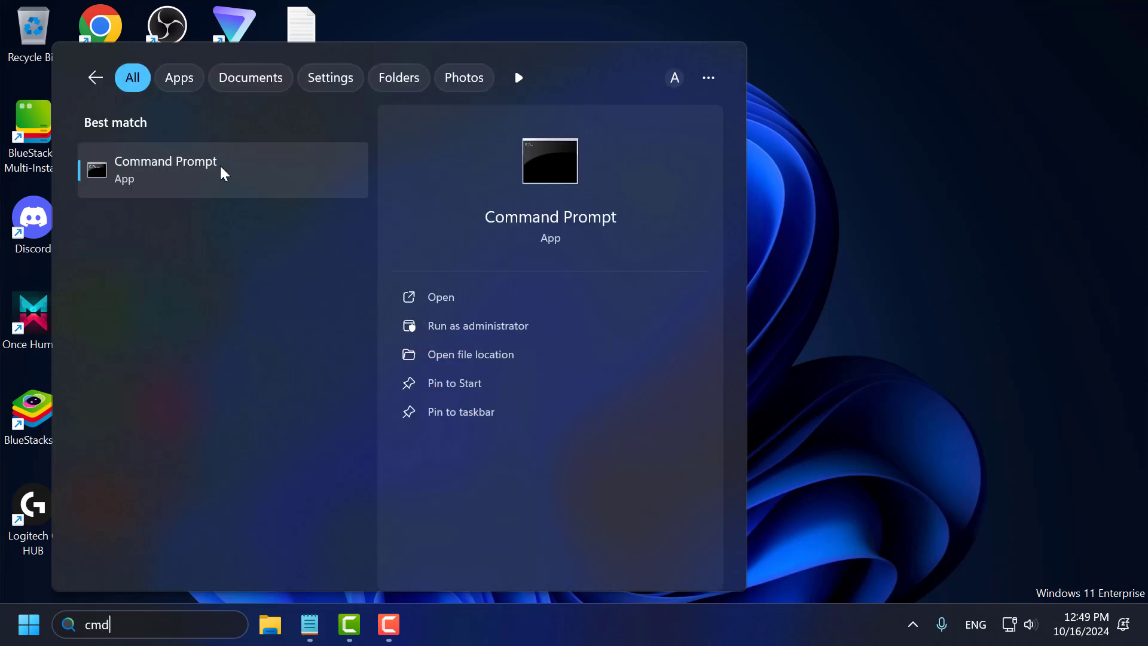
pyautogui.rightClick(217, 168)
pyautogui.click(297, 197)
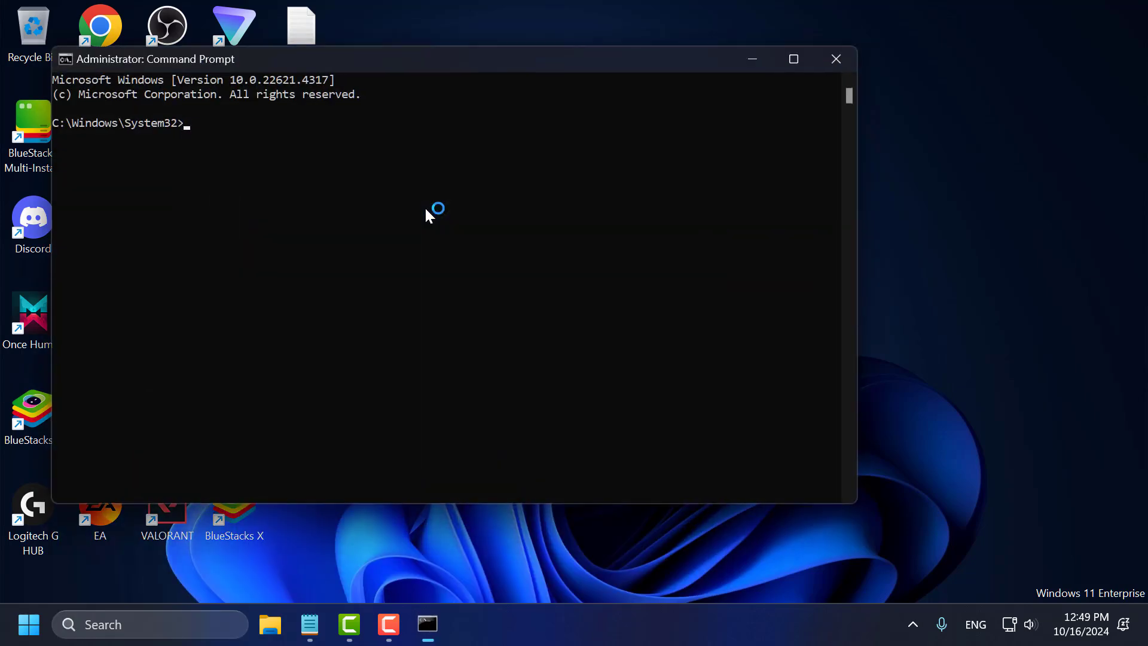
# - Run 'sfc /scannow', copied from the notes, in the admin Command Prompt, then close it
pyautogui.click(310, 624)
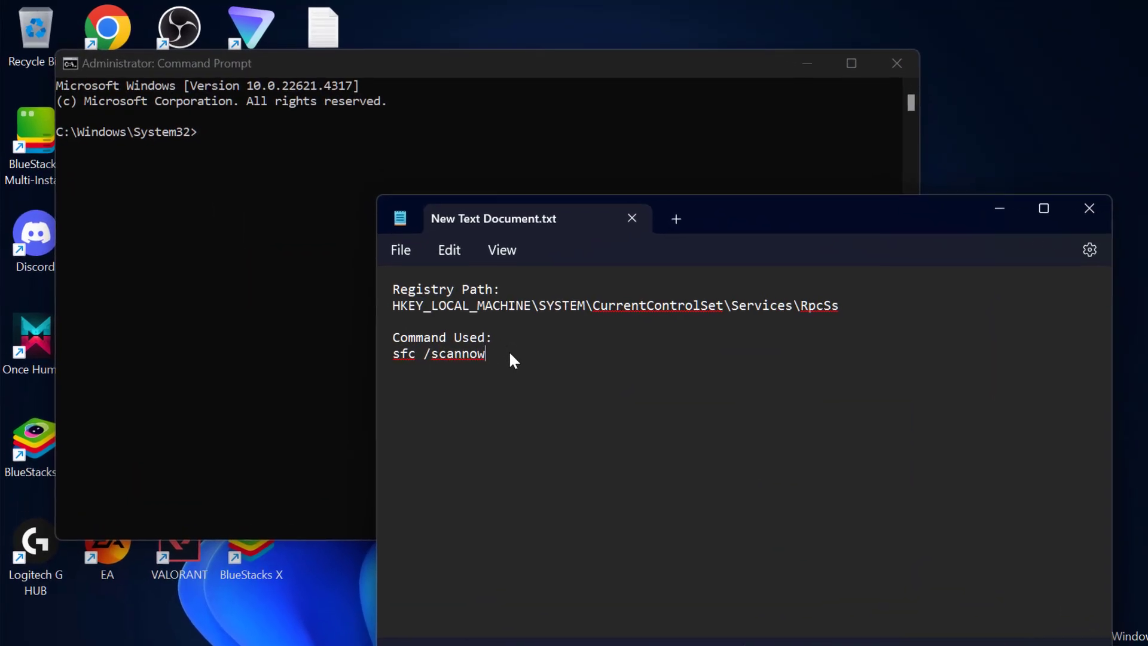
pyautogui.tripleClick(486, 338)
pyautogui.hotkey('ctrl', 'c')
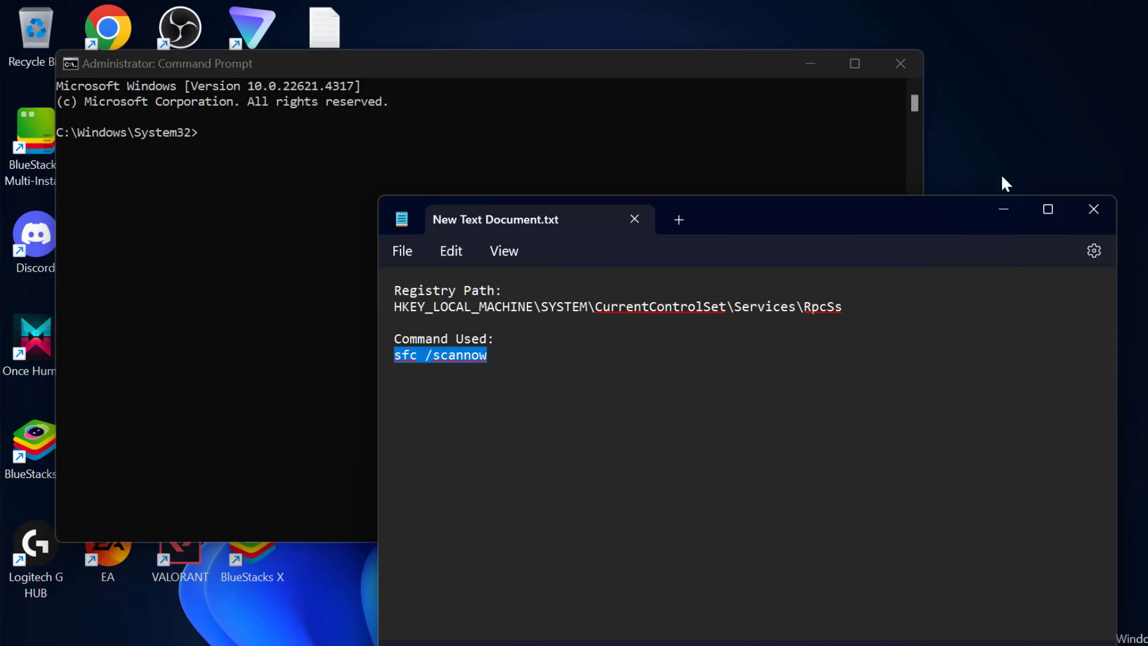
pyautogui.click(1004, 209)
pyautogui.click(323, 65)
pyautogui.hotkey('ctrl', 'v')
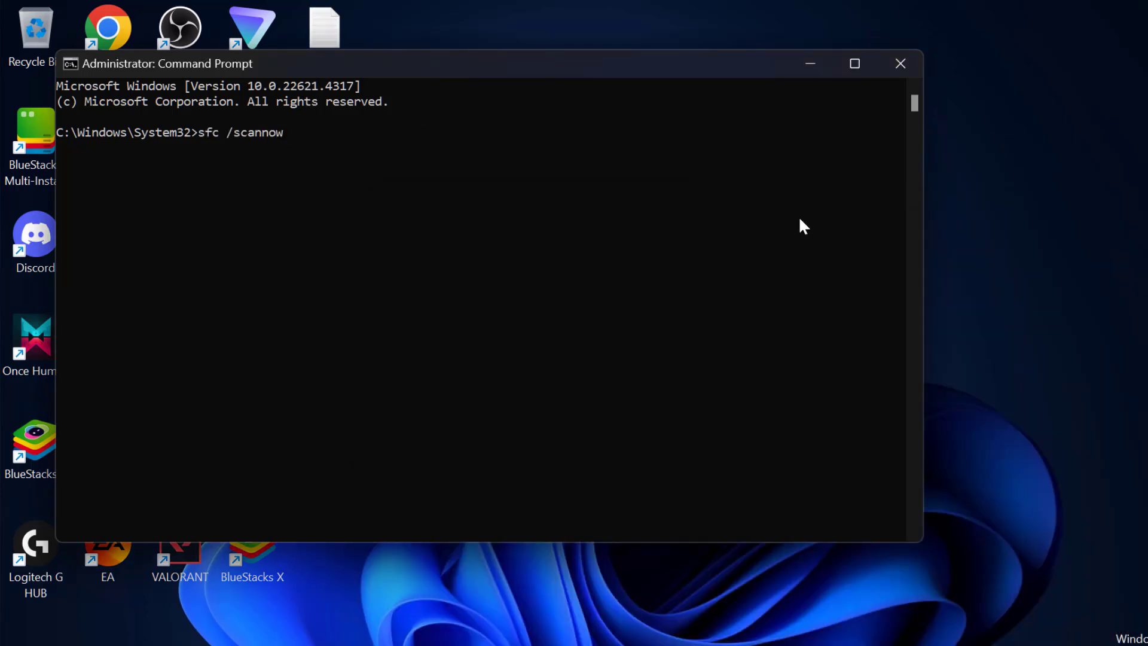
pyautogui.press('Return')
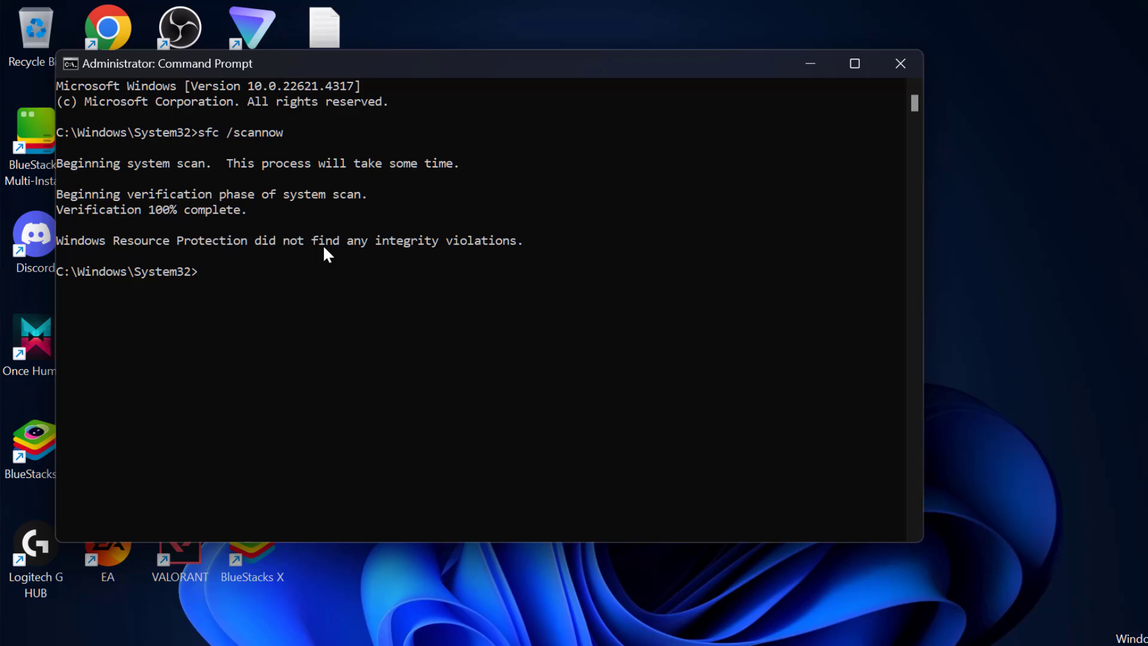
pyautogui.click(888, 62)
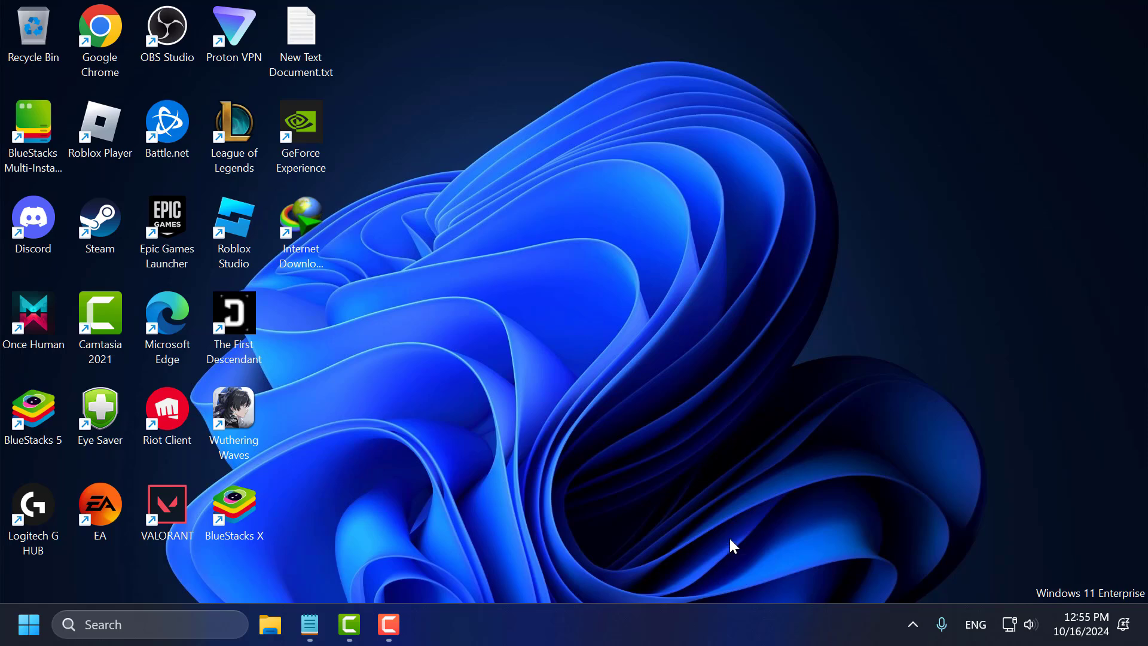